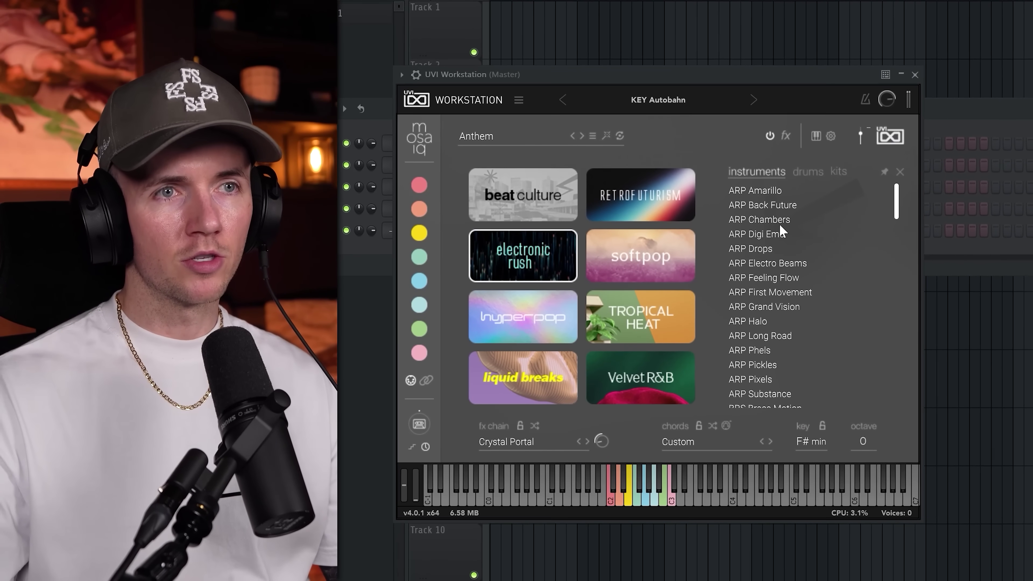
Step: Scroll the Mosaiq kit list down to the KEY presets and load the KEY Autobahn instrument
click(843, 172)
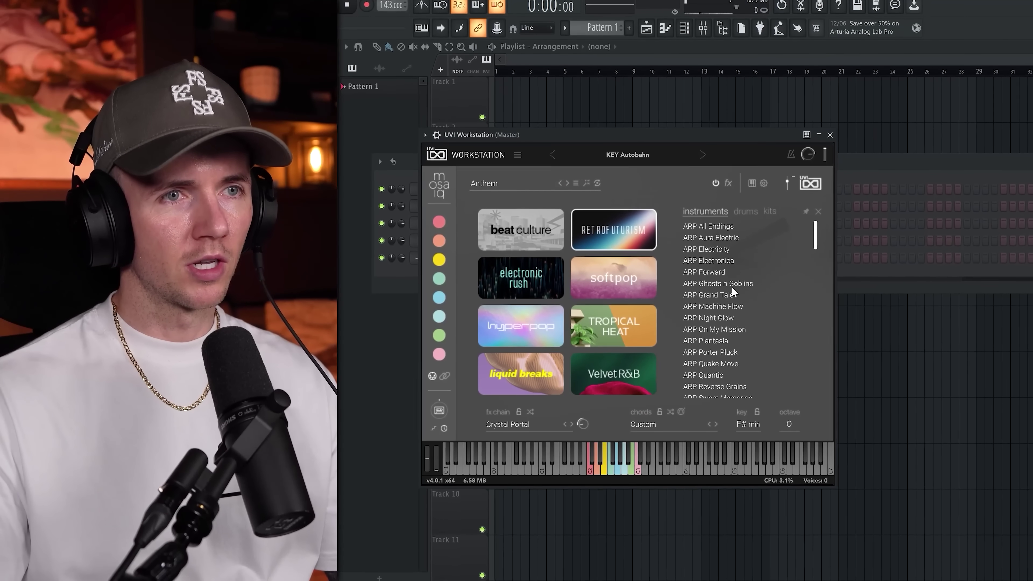
scroll(729, 289, down, 10)
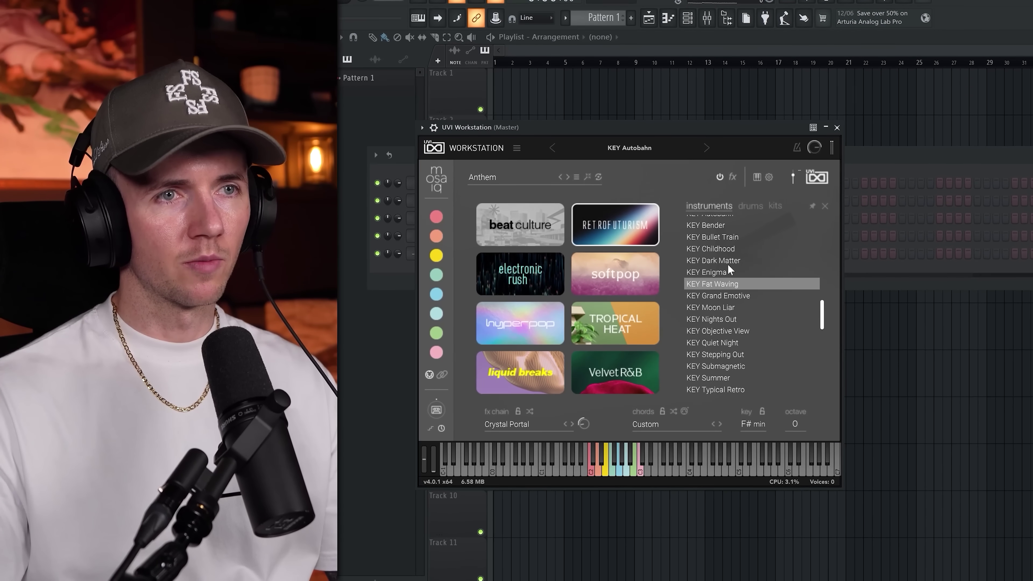
click(727, 264)
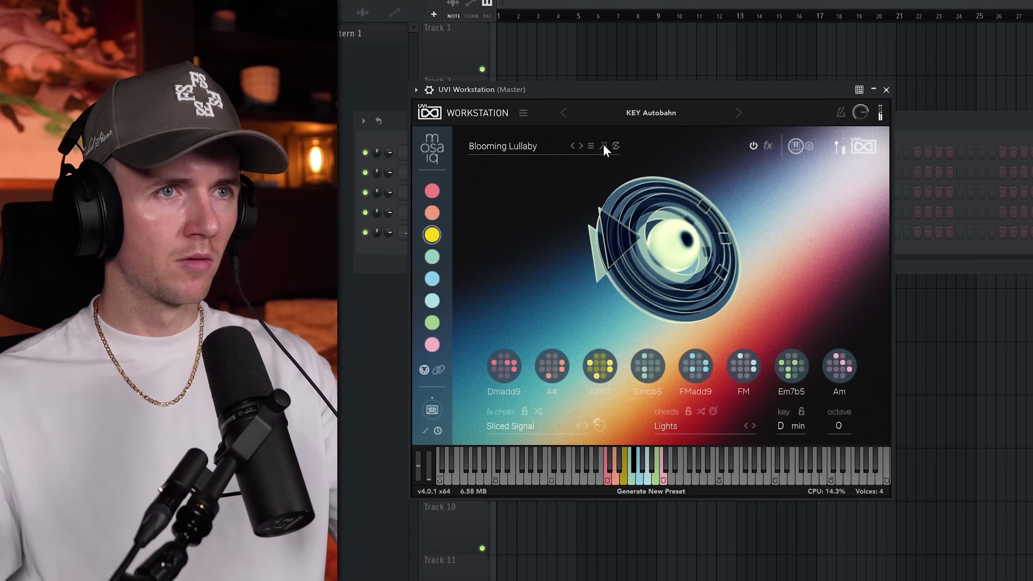
Step: Generate a new random preset, lock its F#madd9 chord, and switch the key to minor
click(603, 144)
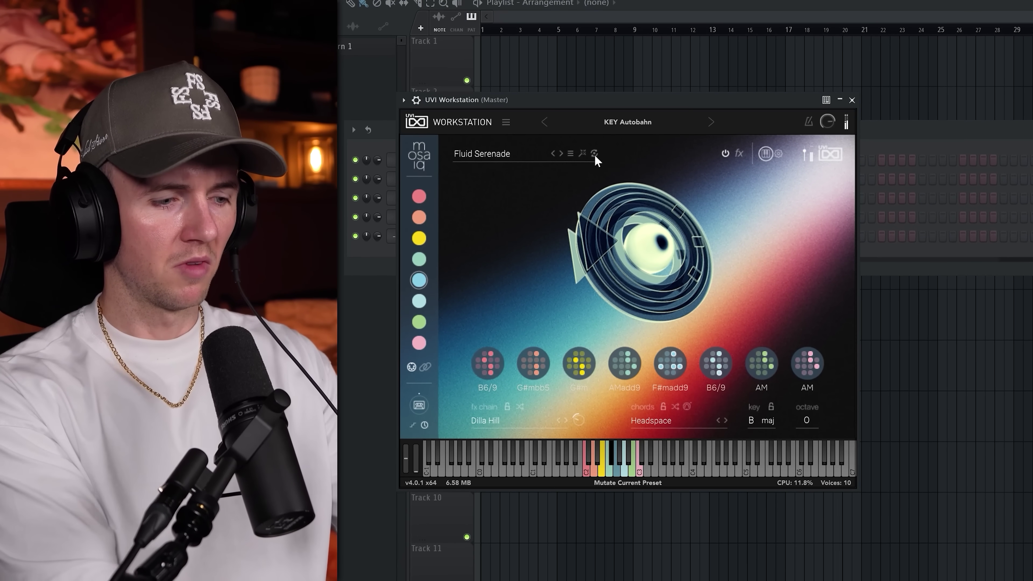
click(677, 361)
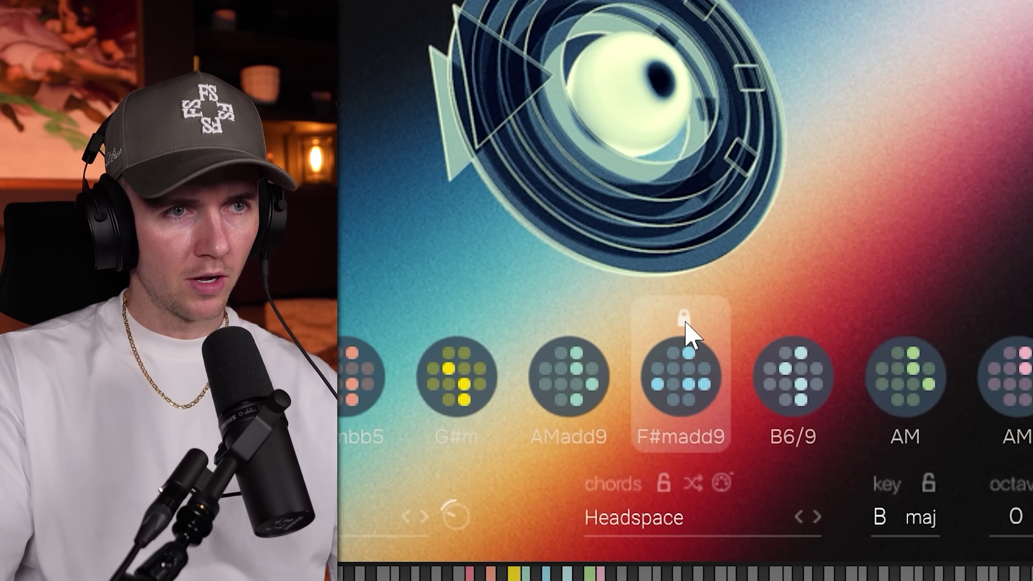
click(921, 516)
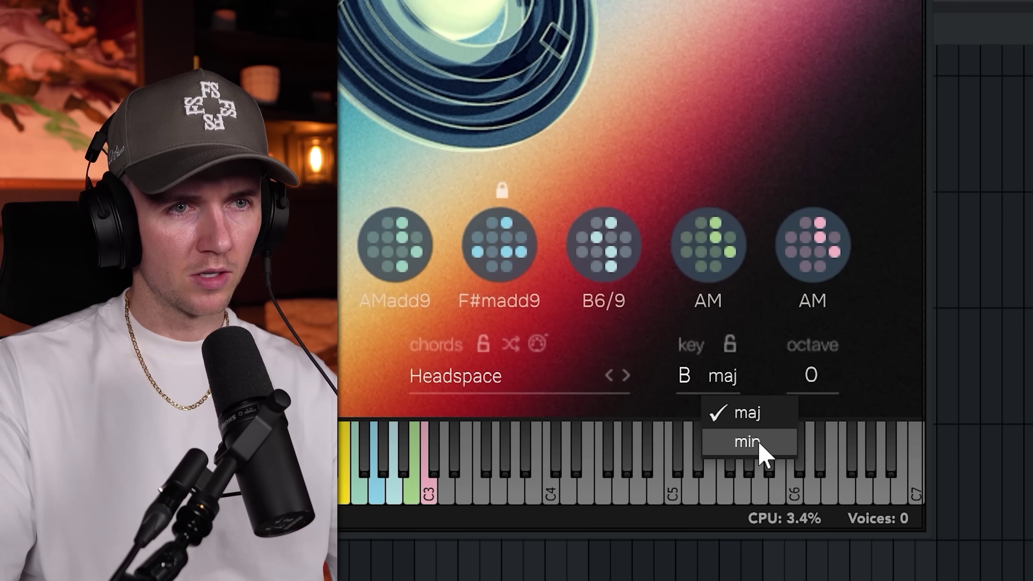
click(764, 452)
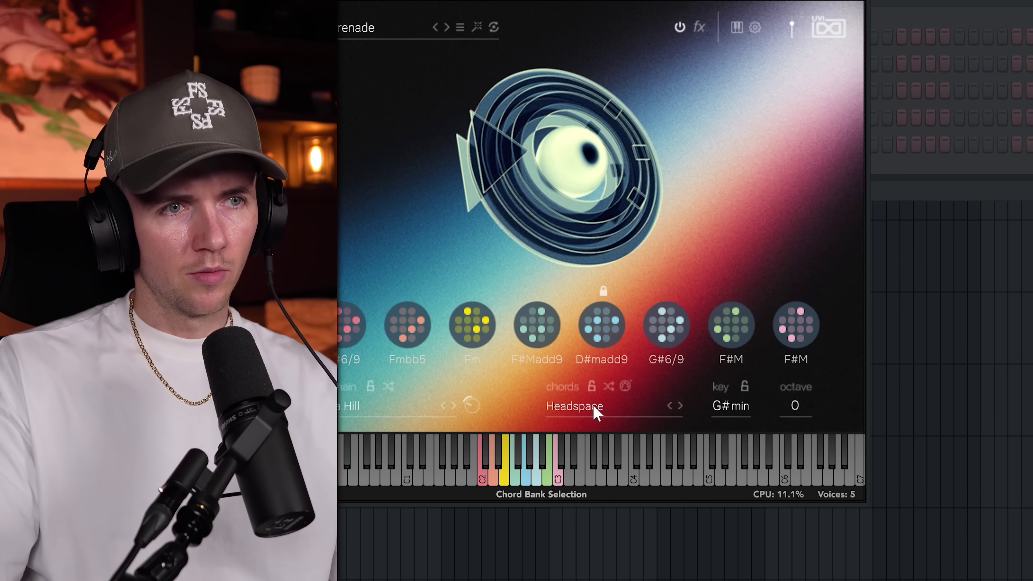
click(489, 383)
mouse_move(520, 452)
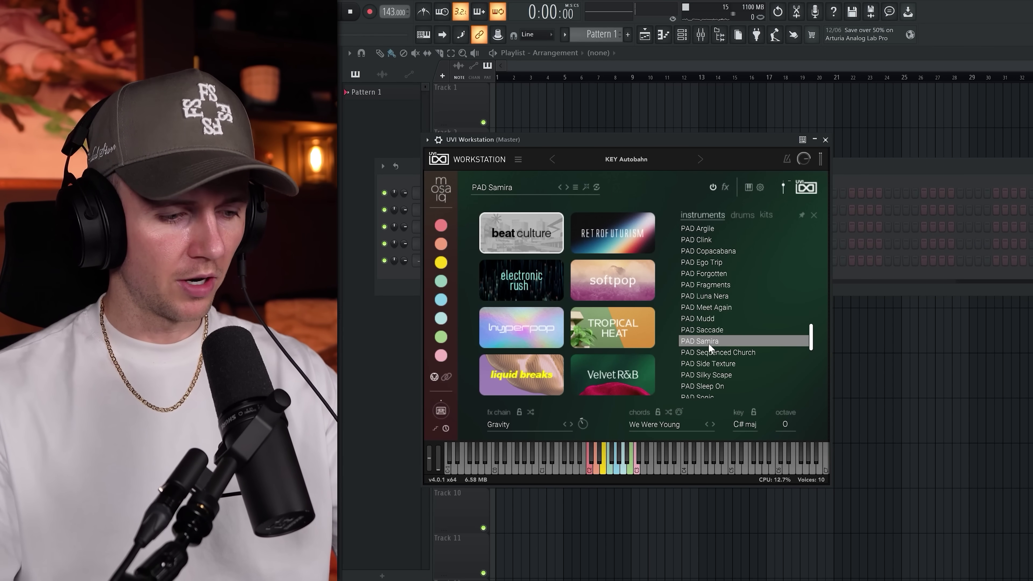
Step: Load PAD Samira and change its chords to Floating Points from the Dark set
click(708, 343)
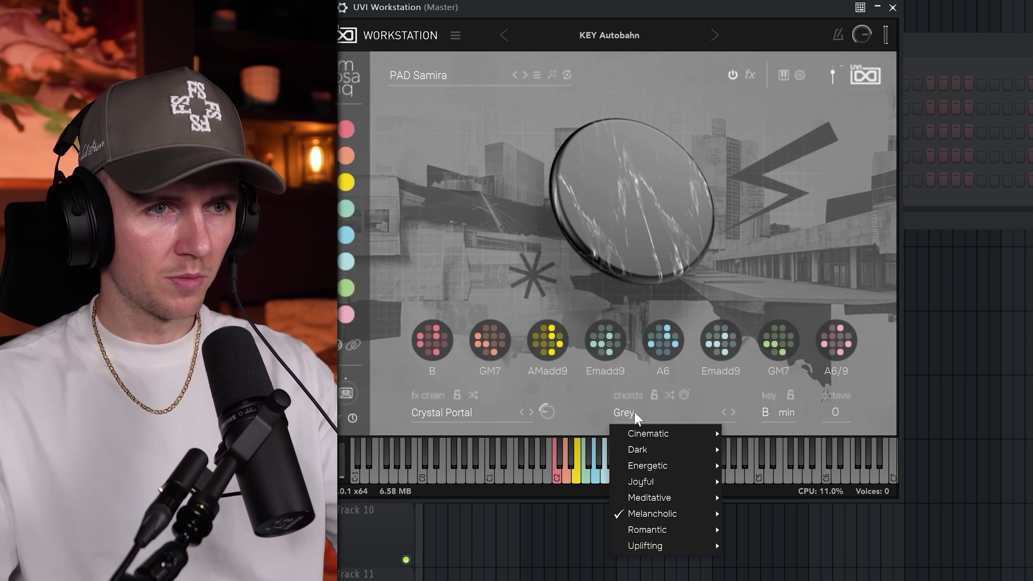
mouse_move(666, 452)
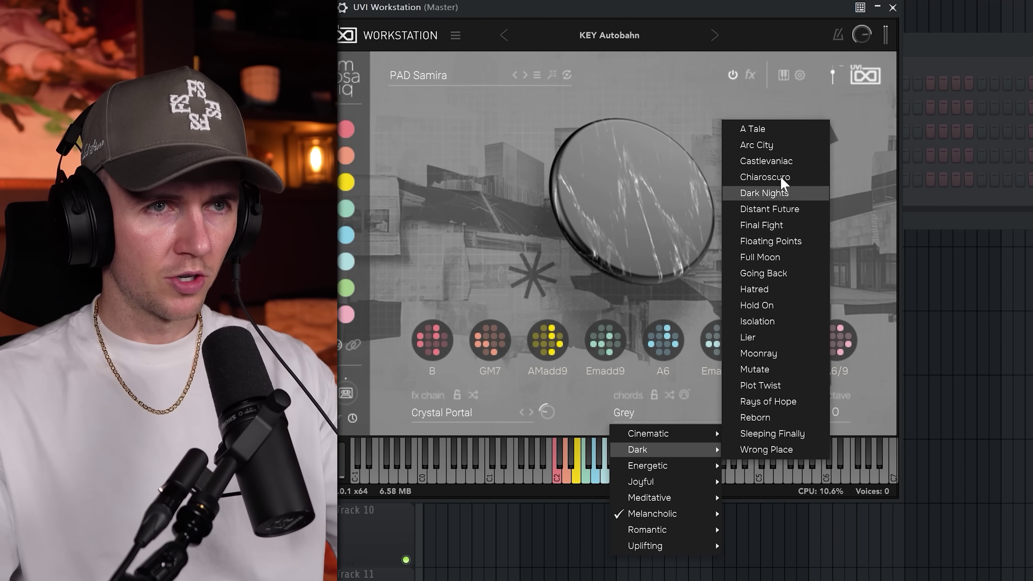
click(771, 240)
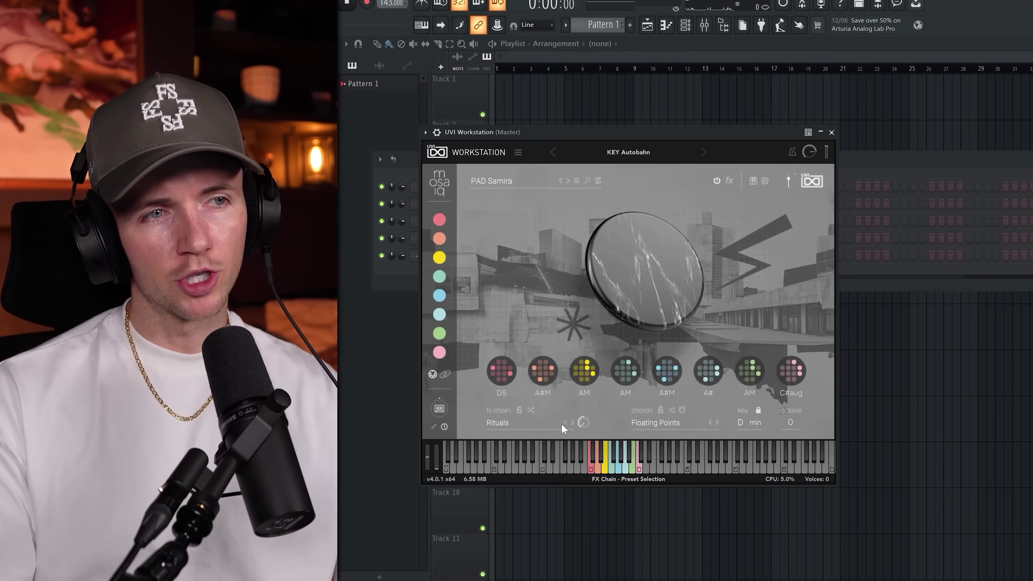
Step: Step through the effects chain presets and pick Seventh Blue
click(577, 413)
click(543, 414)
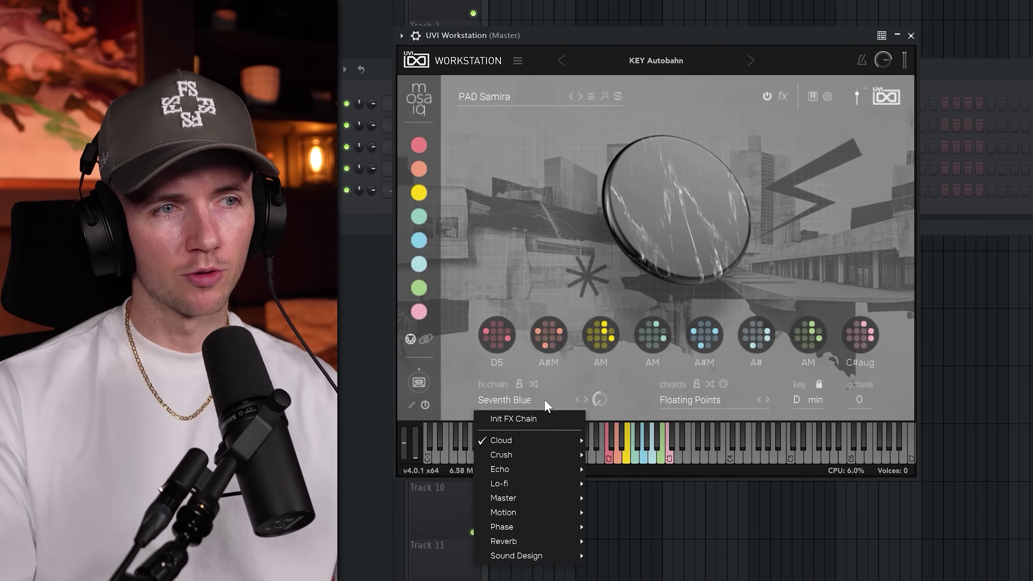
mouse_move(528, 465)
click(606, 389)
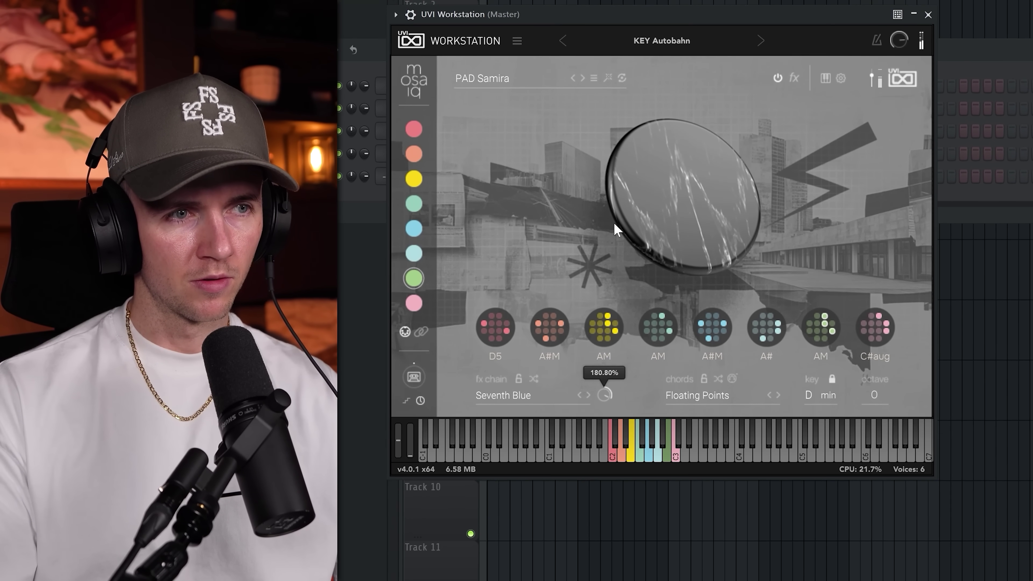
Step: Pick another effects chain, turn its amount down, and open the sixth chord pad's sound layers
click(525, 395)
mouse_move(588, 529)
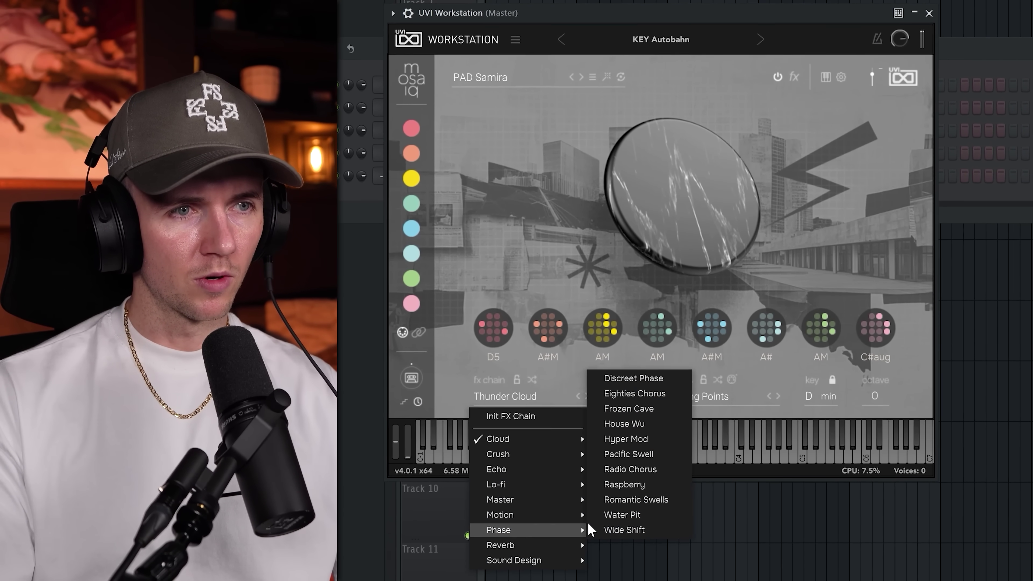
click(639, 379)
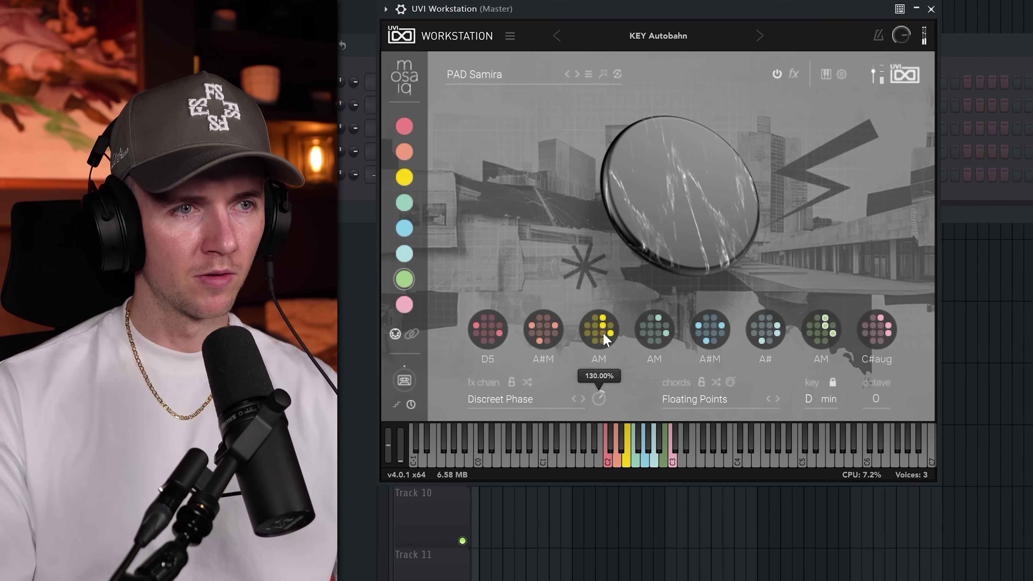
drag(609, 401, 617, 470)
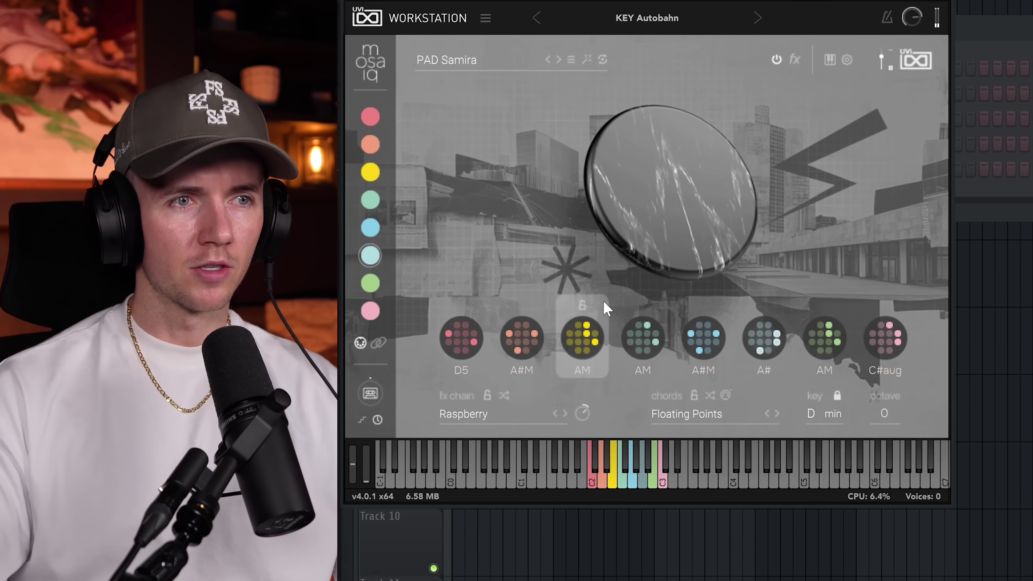
click(778, 351)
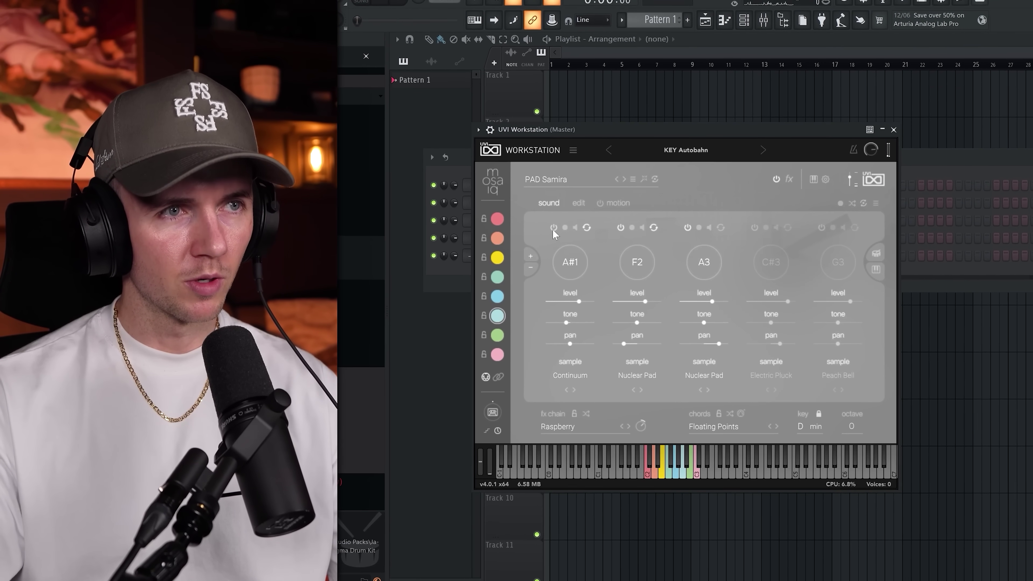
Step: Mute the pad's first sound layer, then turn it back on
click(552, 228)
click(556, 231)
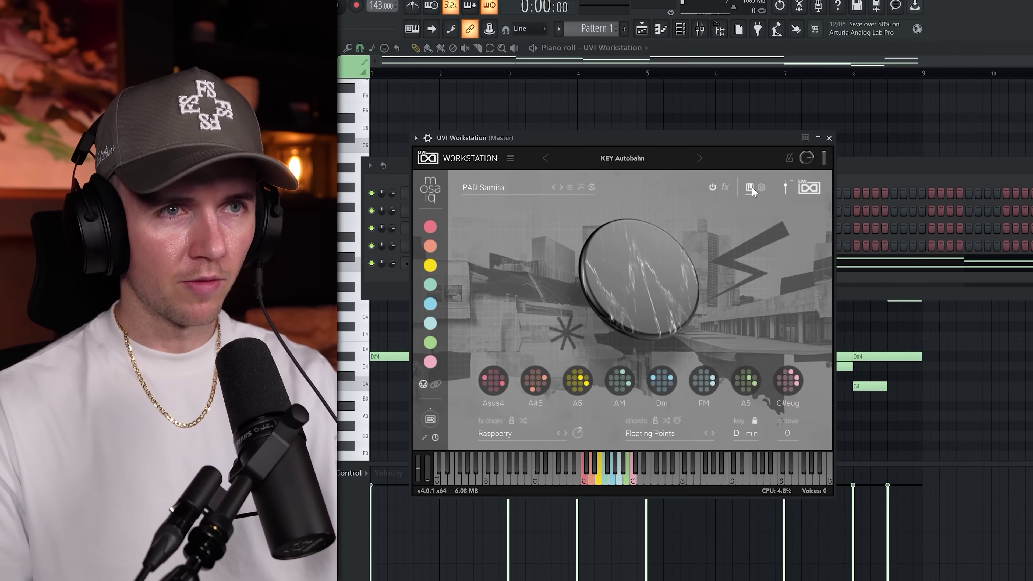
Step: Lower the D# key modifier to 16.80% and drag the A5 chord into the piano roll
click(749, 188)
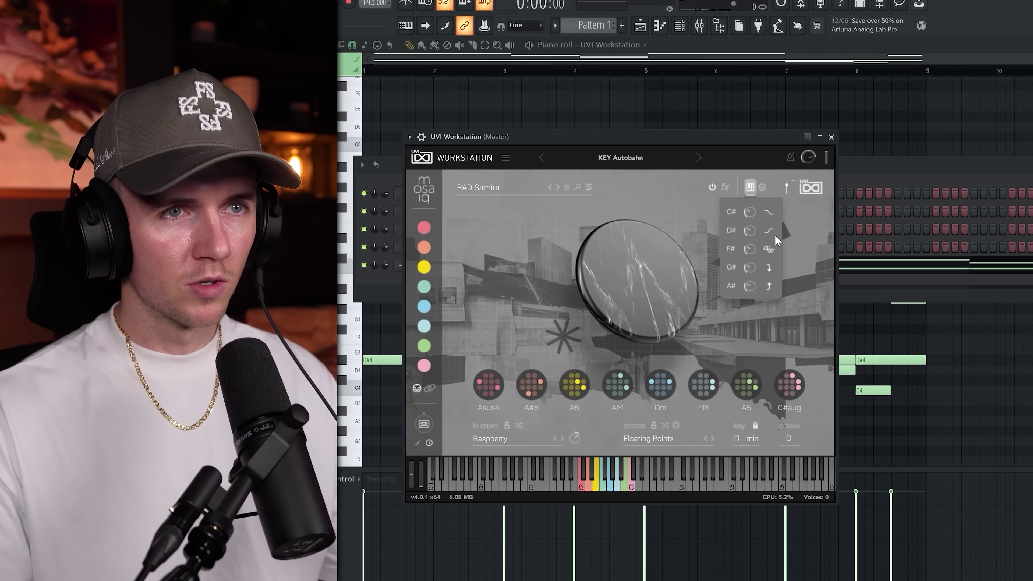
drag(754, 230, 757, 252)
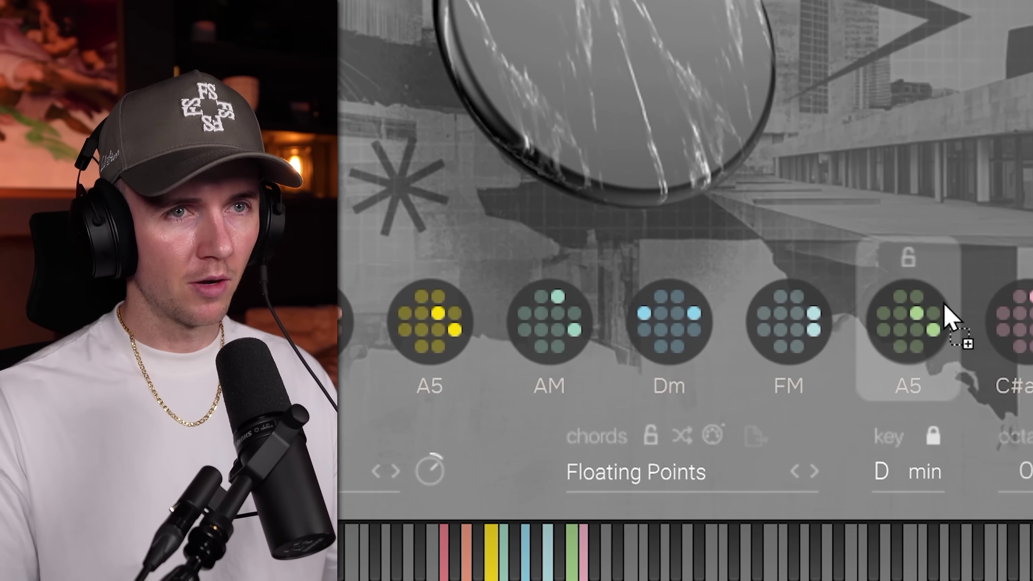
drag(948, 317, 777, 310)
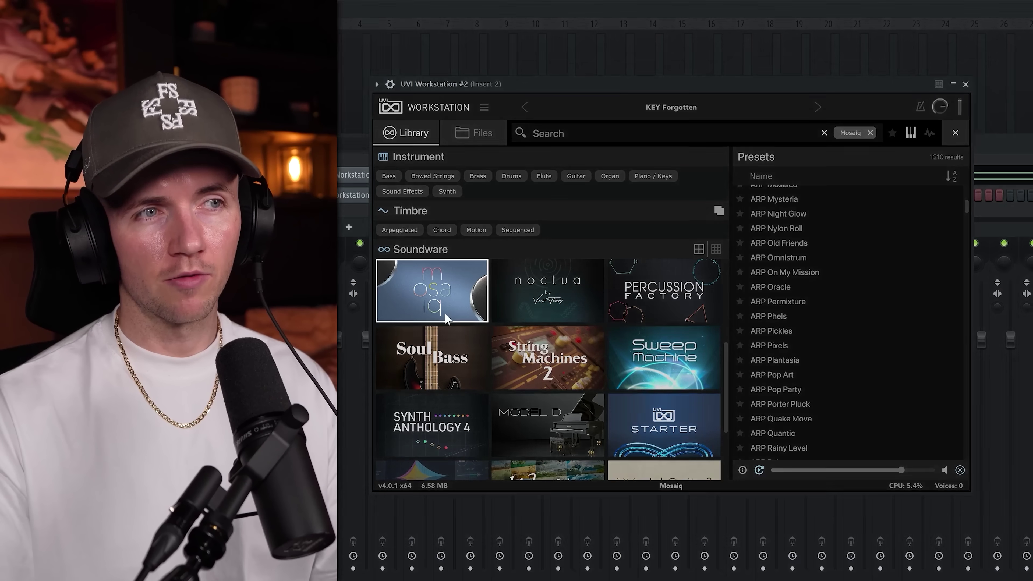
Step: Scroll to the PAD presets, audition PAD Bootlegger, then load PAD Atom Compact
scroll(853, 339, down, 10)
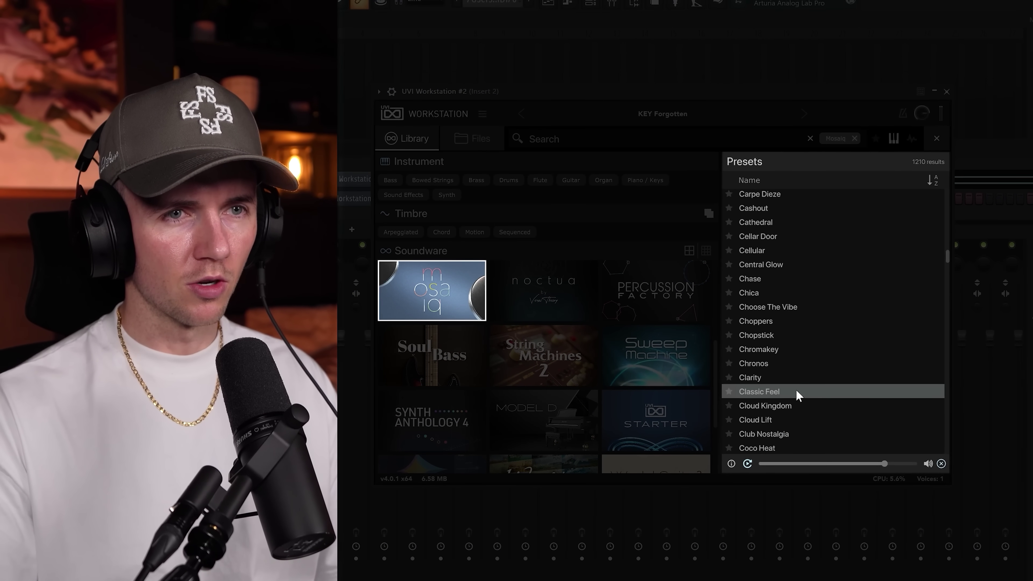
scroll(798, 378, down, 10)
scroll(798, 373, down, 15)
scroll(796, 362, down, 10)
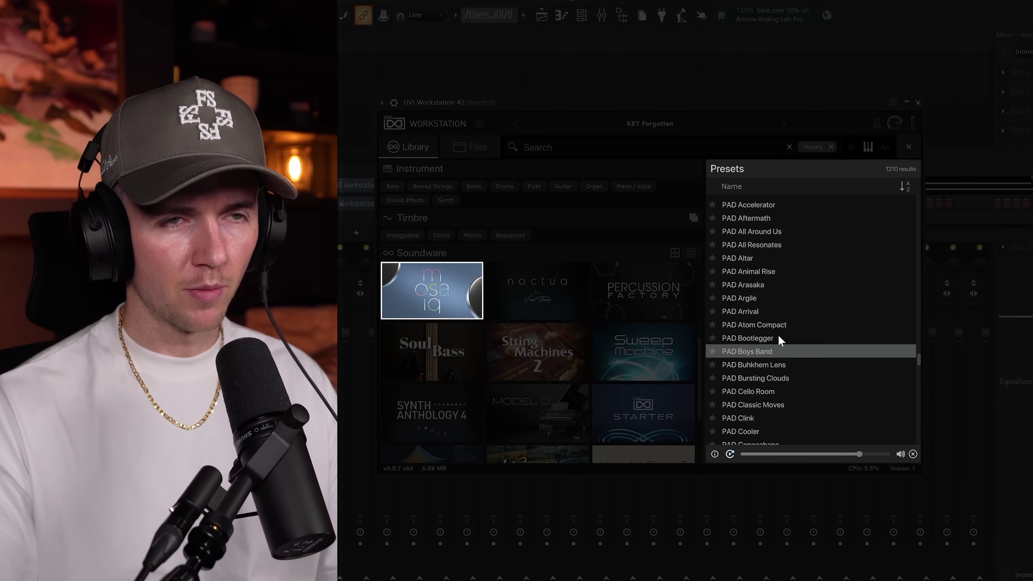
click(774, 338)
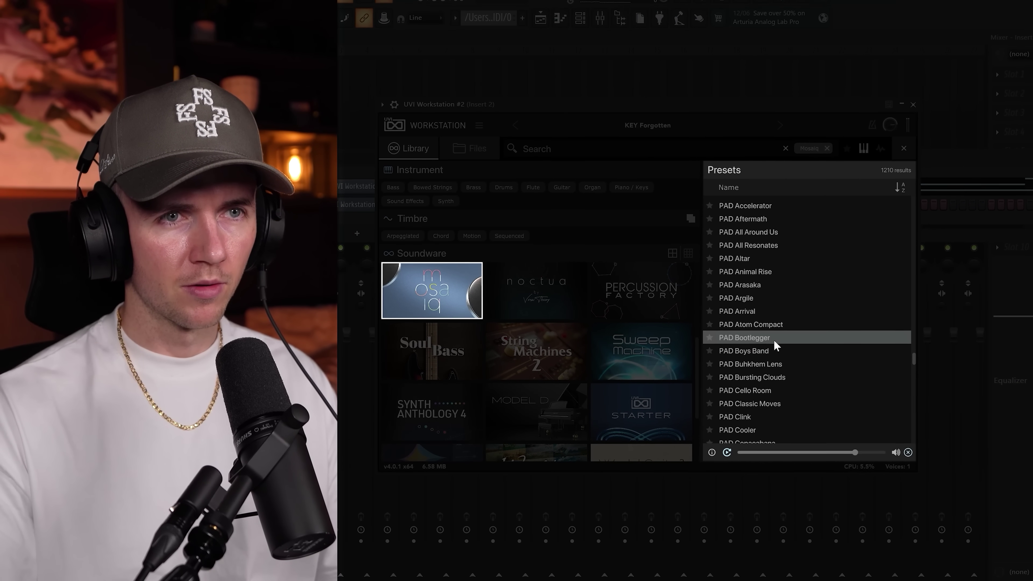
click(763, 323)
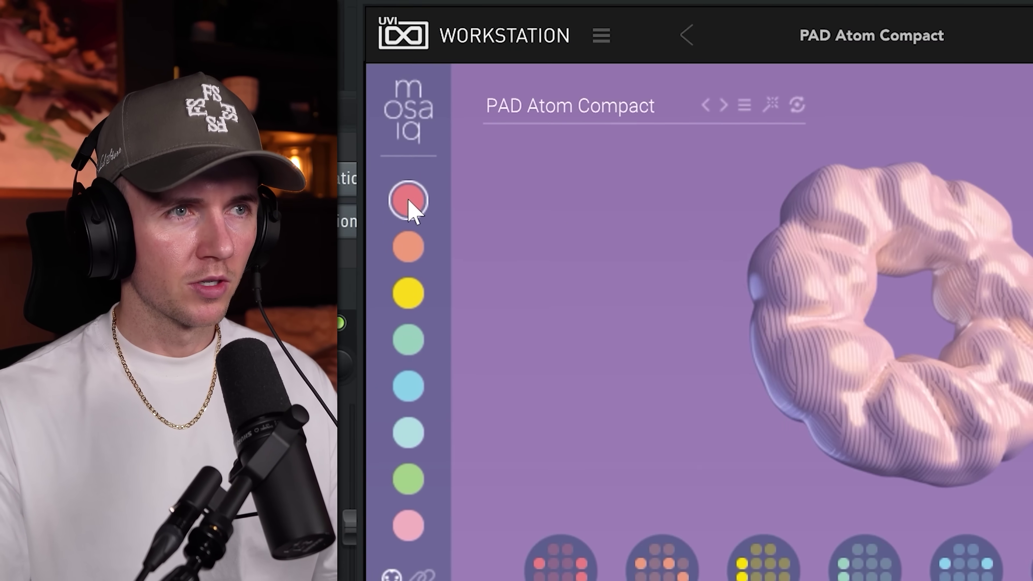
Step: Put the first chord pad's layers in keyboard mode and drop the chord MIDI onto UVI Workstation #2
click(400, 202)
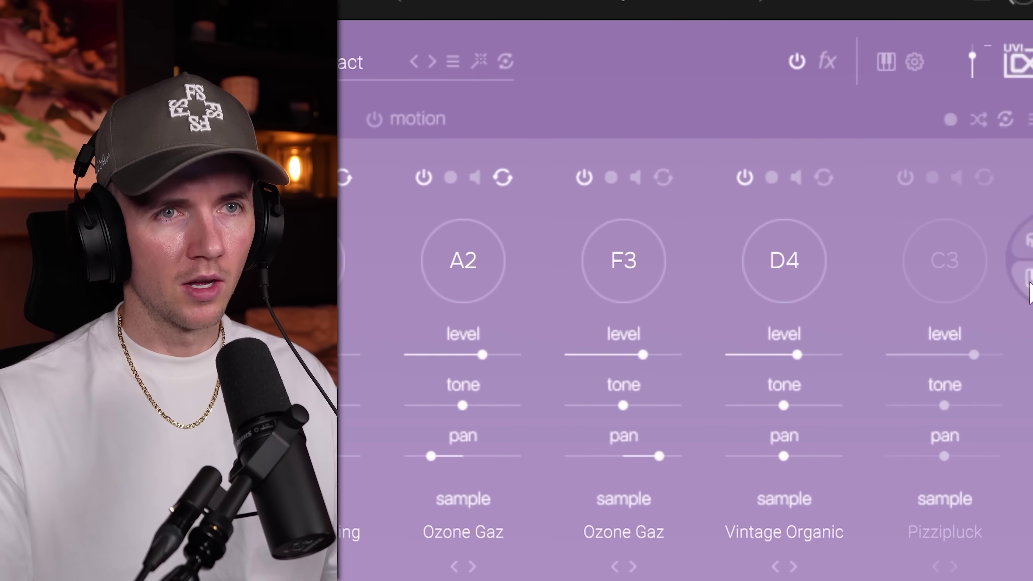
click(764, 254)
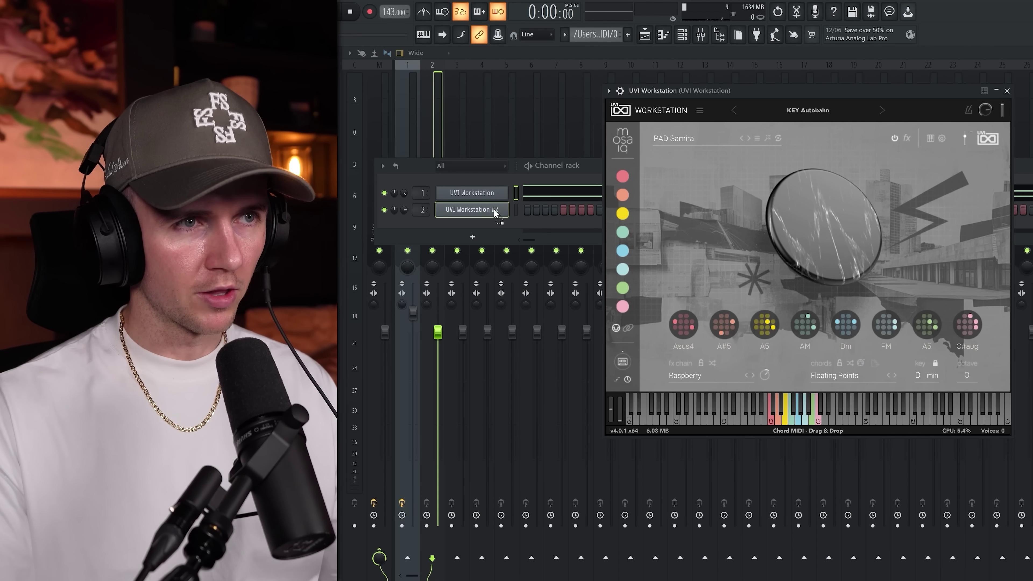
drag(496, 214, 497, 213)
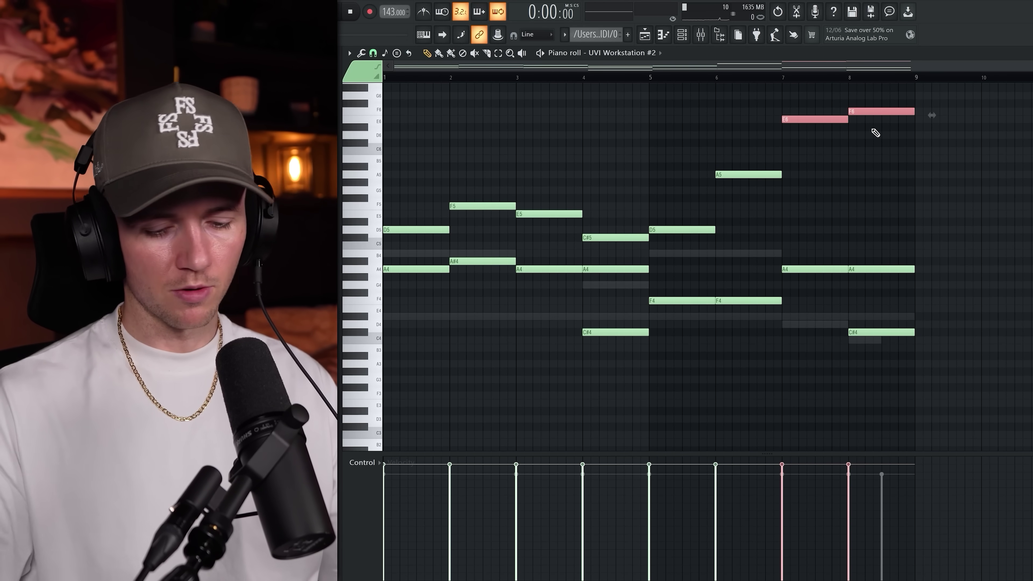
Step: Load PAD Boys Band, change a layer to PAD Moving Away, and play the melody
click(777, 327)
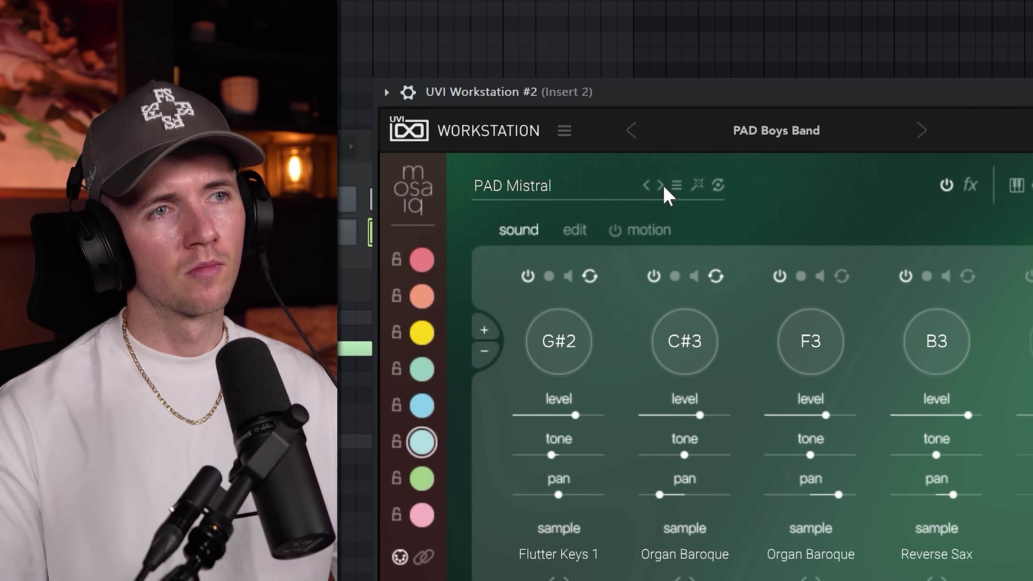
click(663, 187)
click(661, 185)
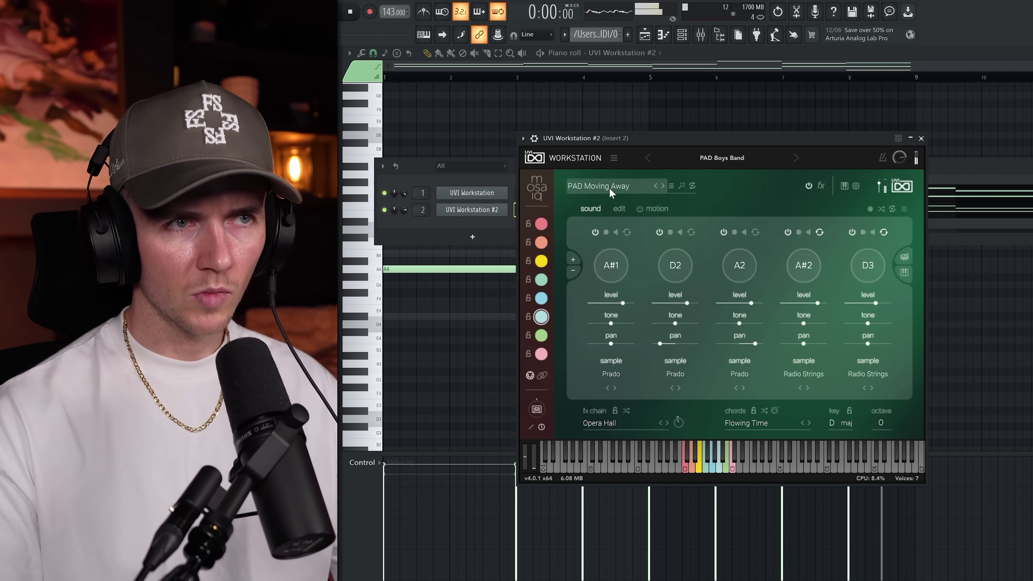
key(space)
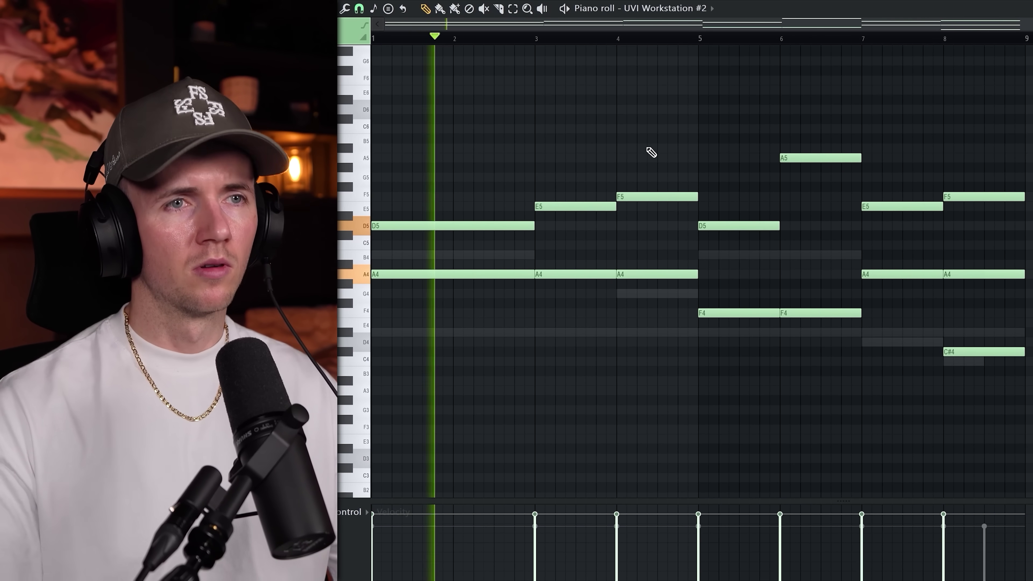
scroll(651, 153, down, 3)
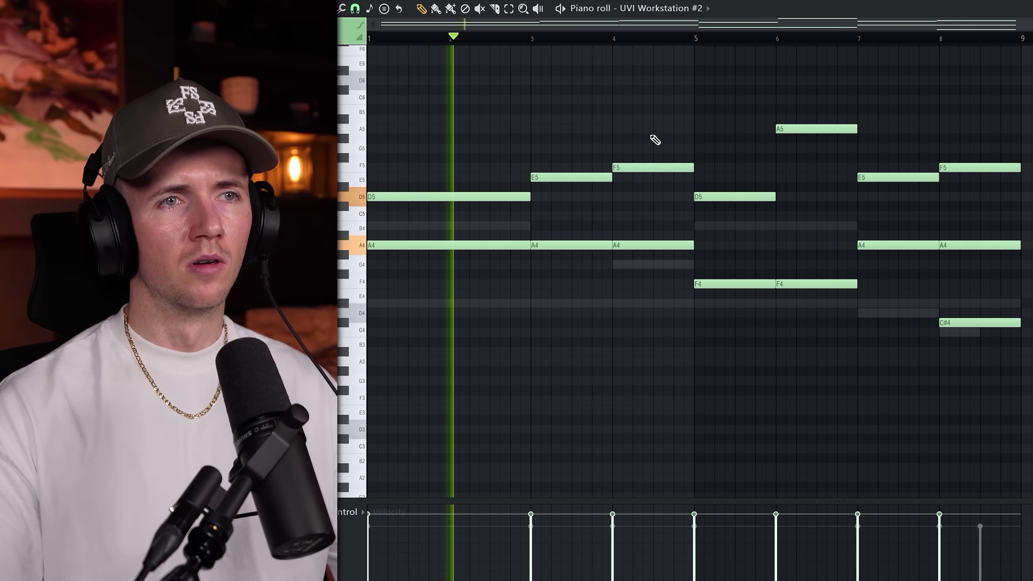
scroll(715, 91, up, 3)
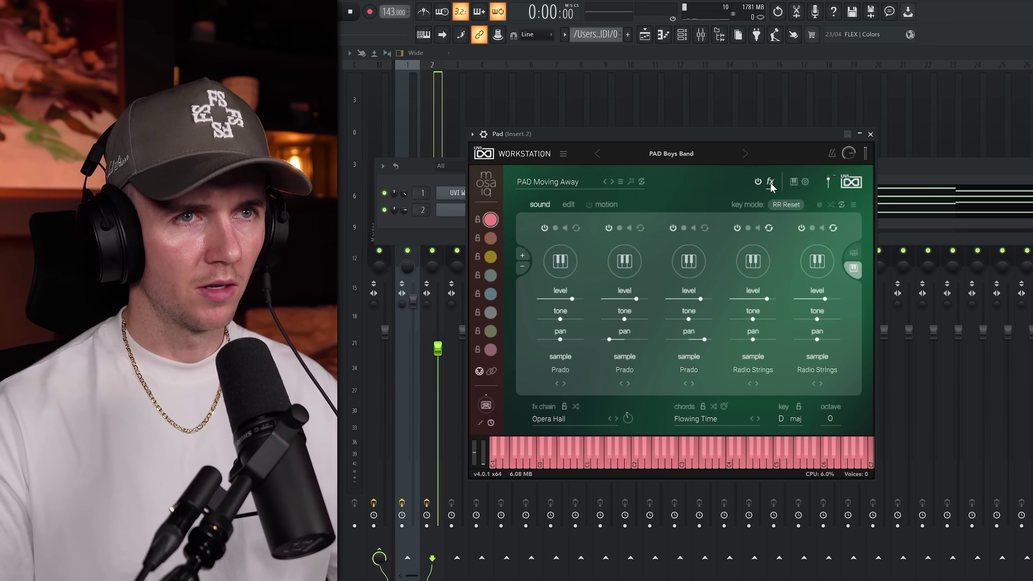
Step: Lower the instrument's reverb mix to 27.80%
click(770, 183)
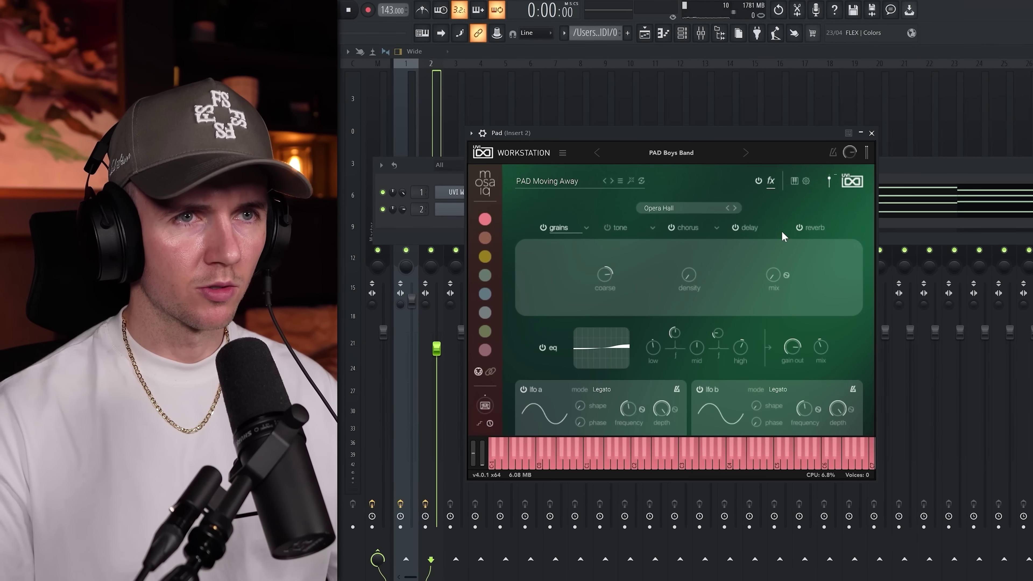
click(816, 226)
mouse_move(827, 265)
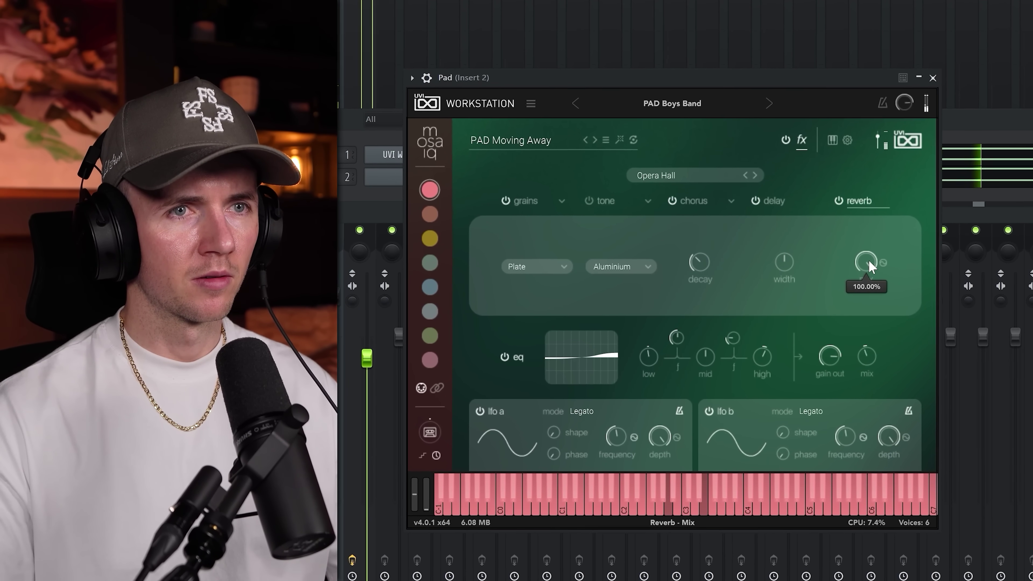
drag(869, 261, 909, 394)
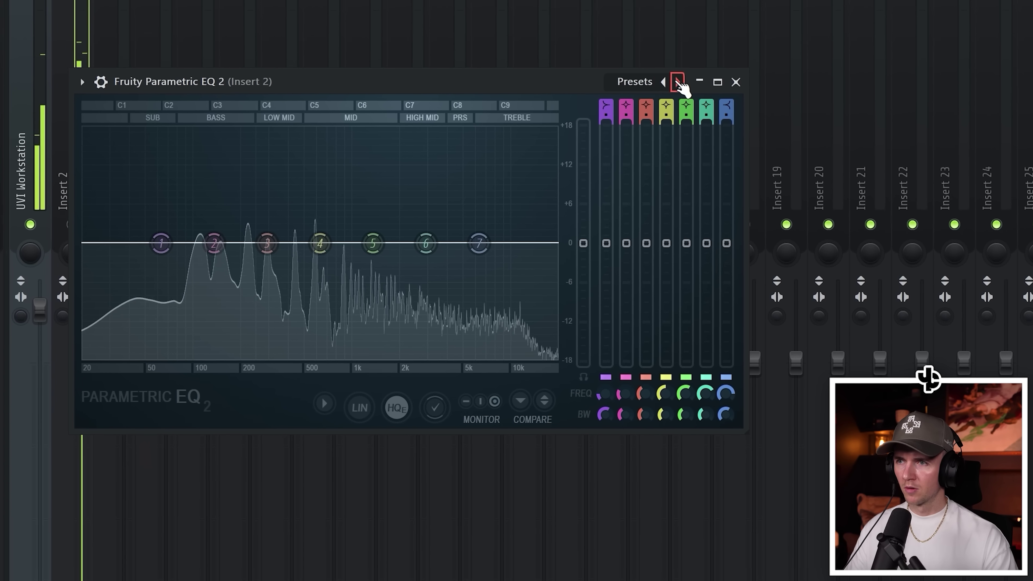
Step: Apply the Parametric EQ 2 '20Hz + 18kHz cut' preset, raising the low cut to about 130 Hz and lowering the high cut
click(678, 84)
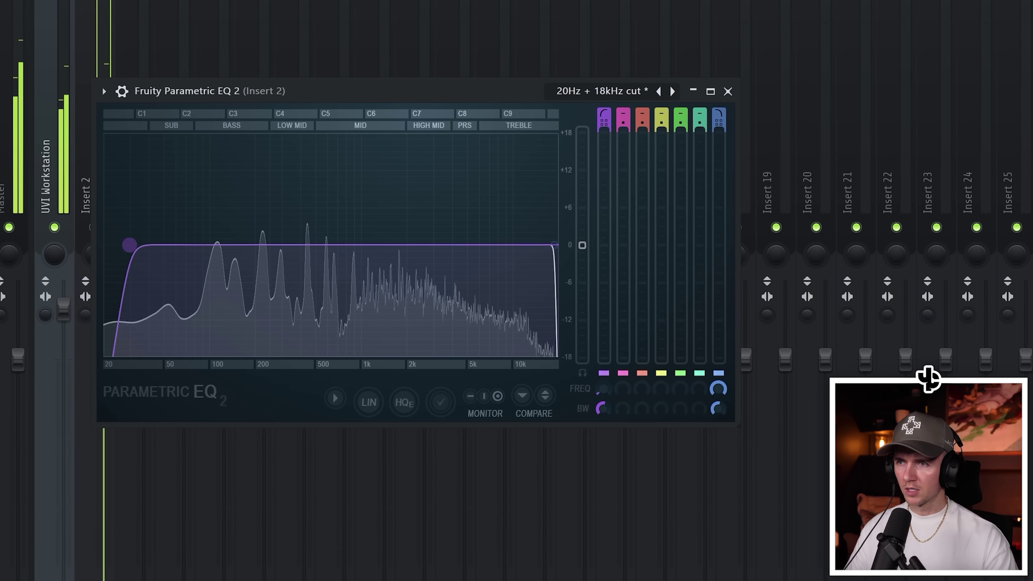
drag(229, 246, 240, 246)
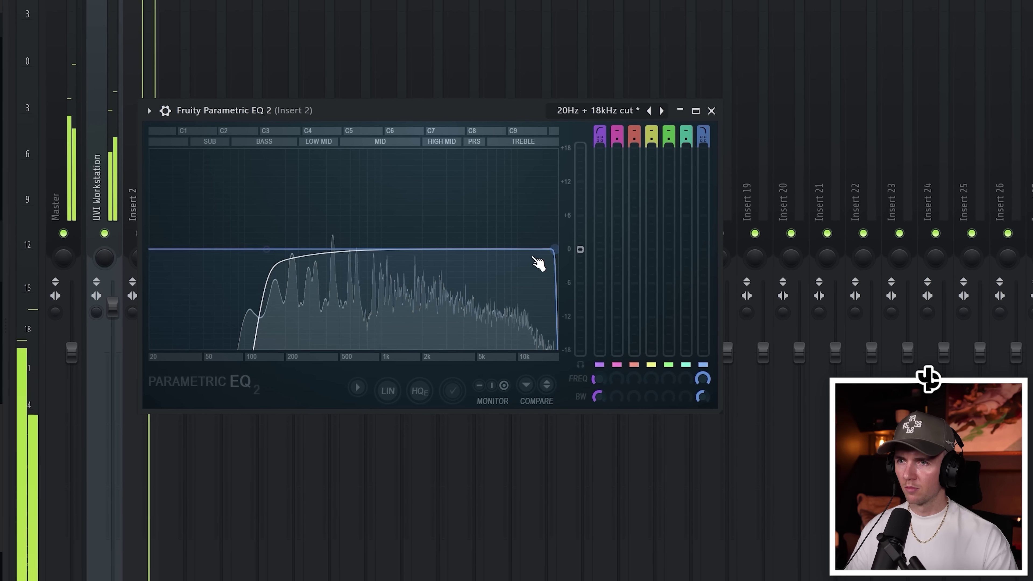
drag(546, 247, 522, 250)
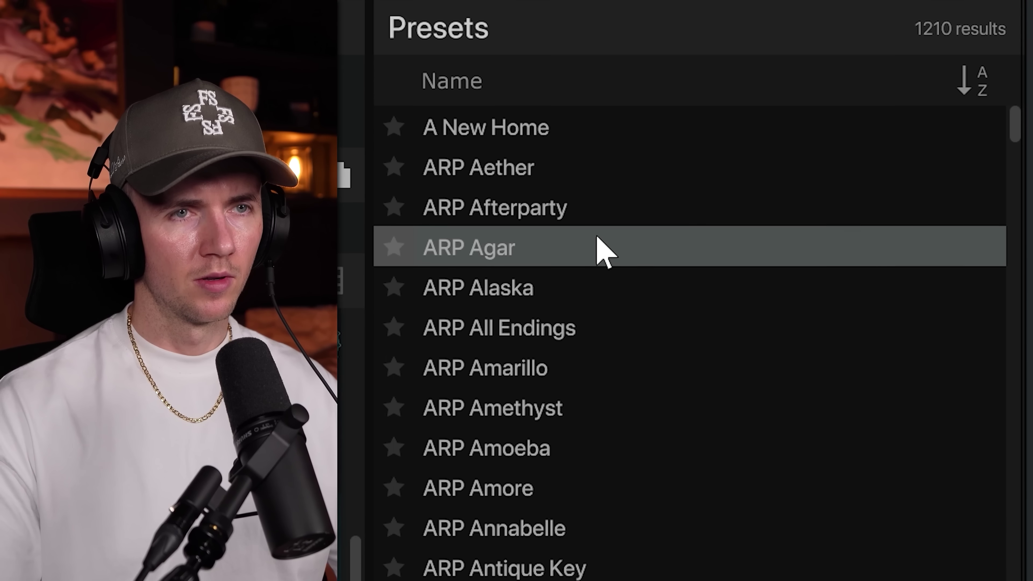
Step: Audition ARP Afterparty, Amarillo, Amoeba and Annabelle, then load ARP Pixels
click(611, 189)
click(625, 340)
click(667, 402)
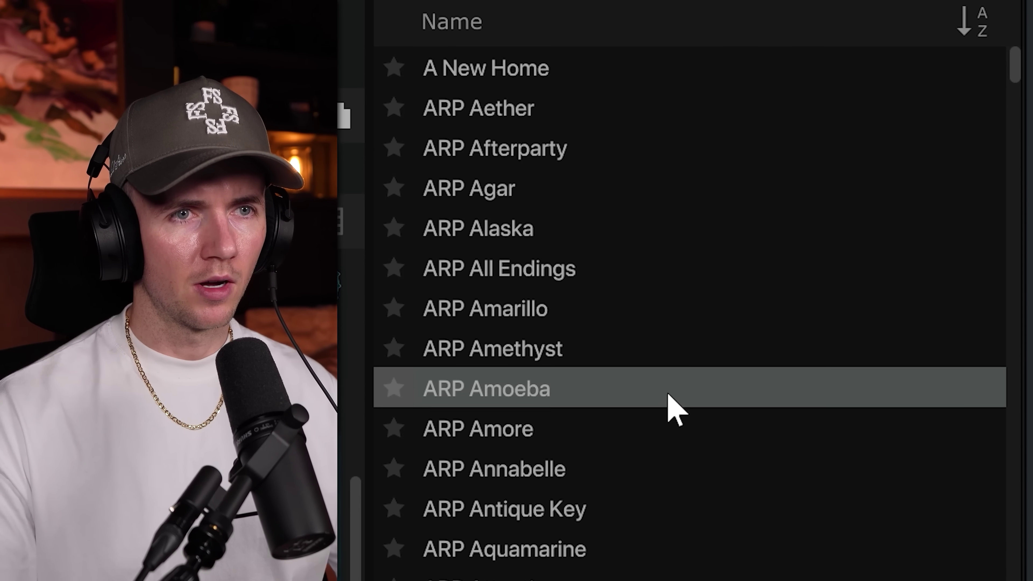
click(677, 483)
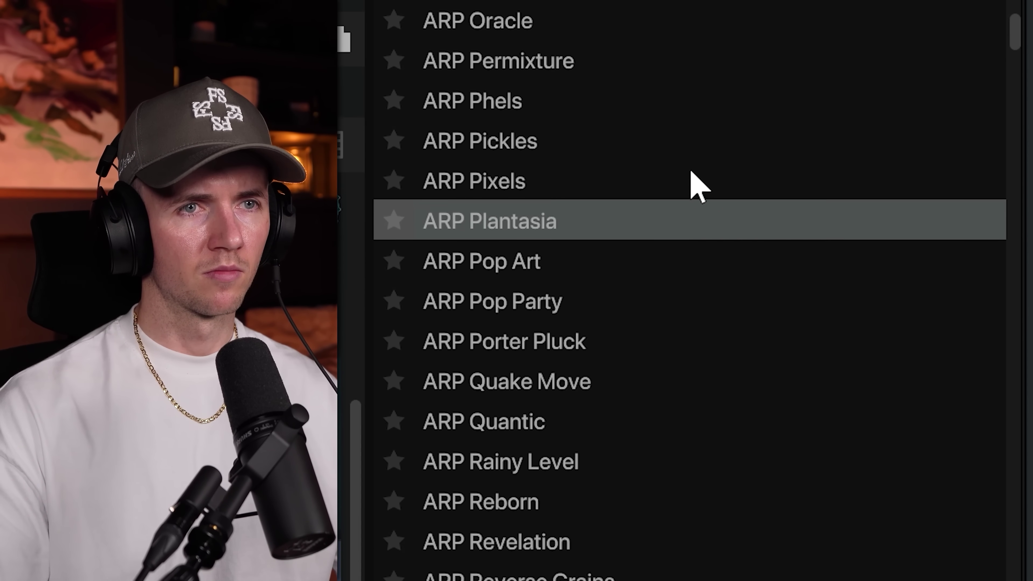
click(690, 181)
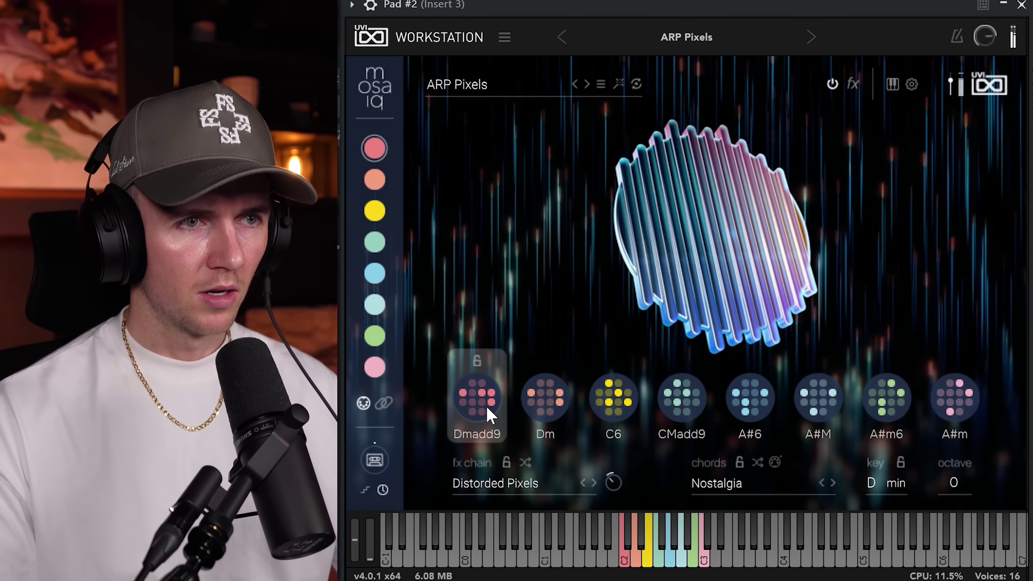
Step: Play the Dmadd9 chord and pattern, then switch off the fifth layer, A3 Pop Short
click(491, 416)
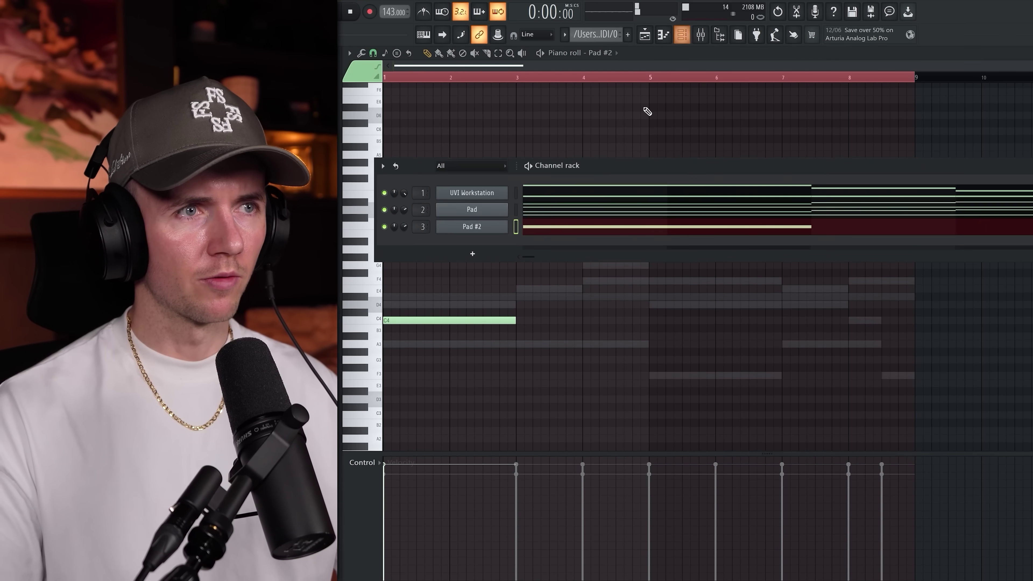
key(space)
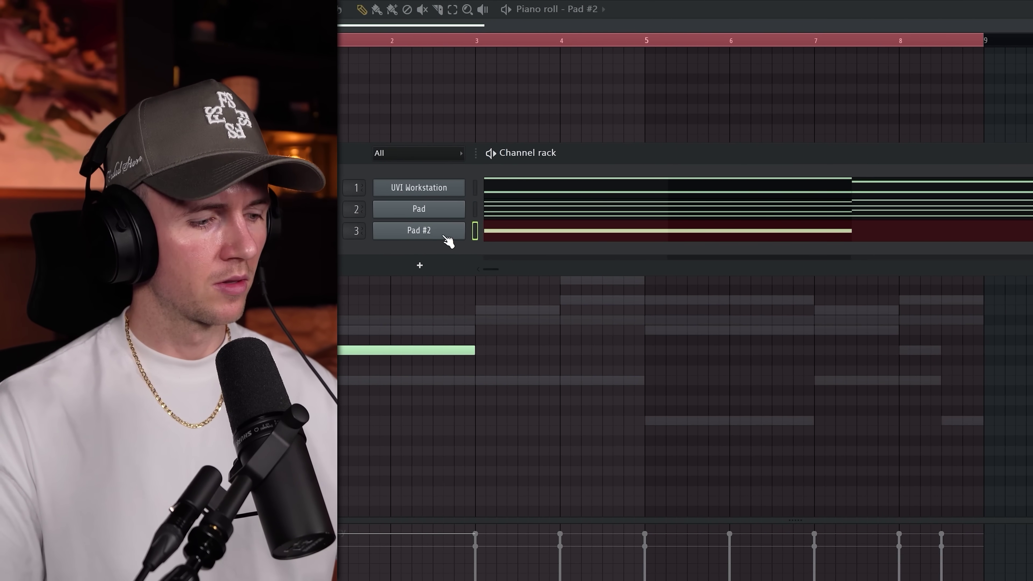
click(453, 240)
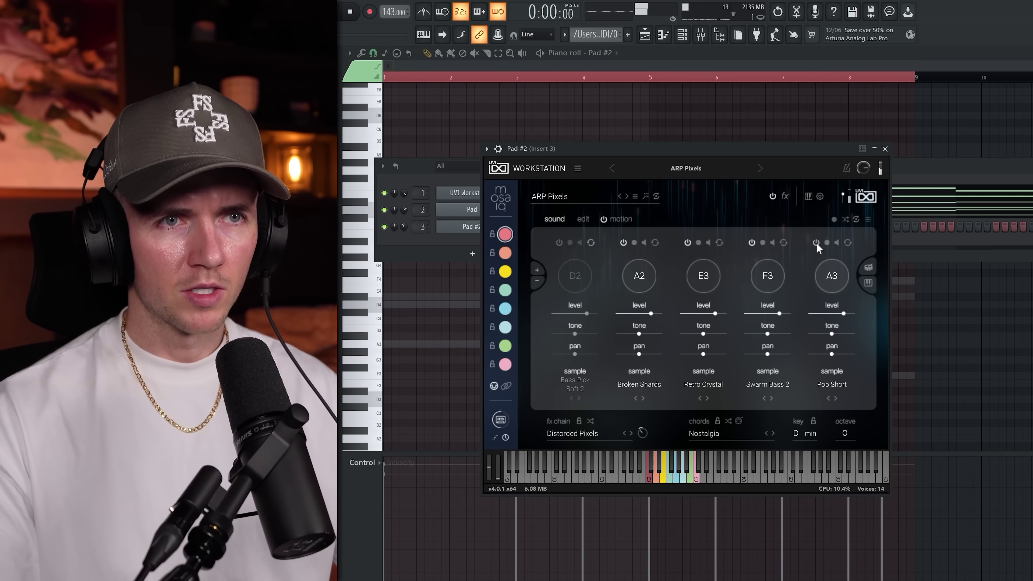
click(816, 242)
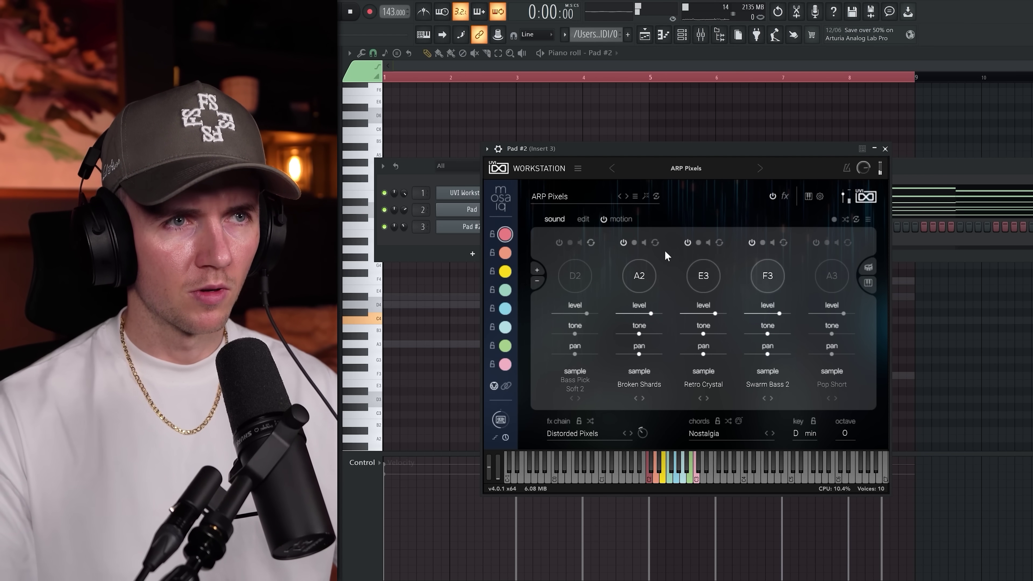
Step: Bring the UVI window forward to review the ARP Pixels arpeggiator's motion settings
click(398, 231)
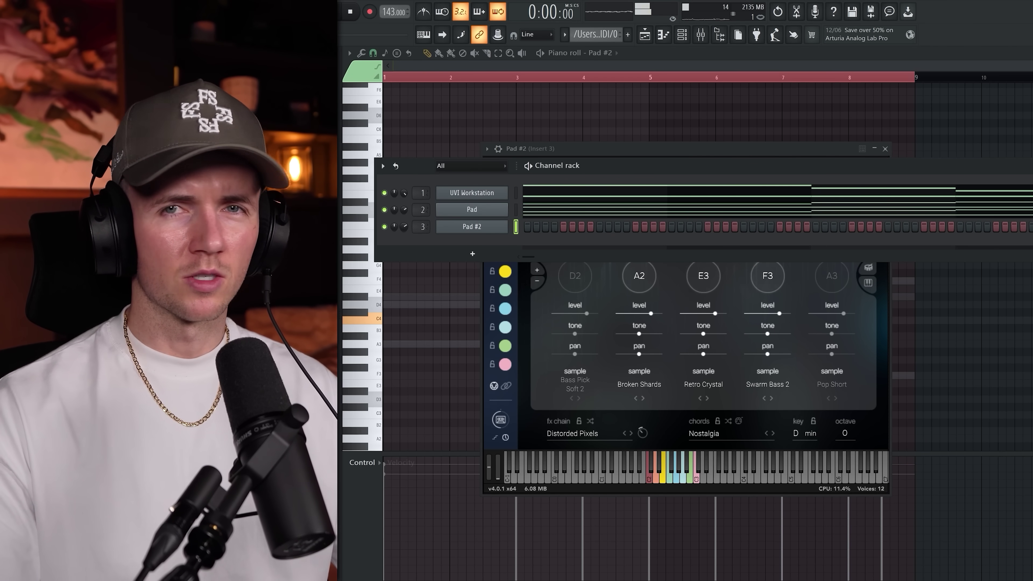
click(585, 148)
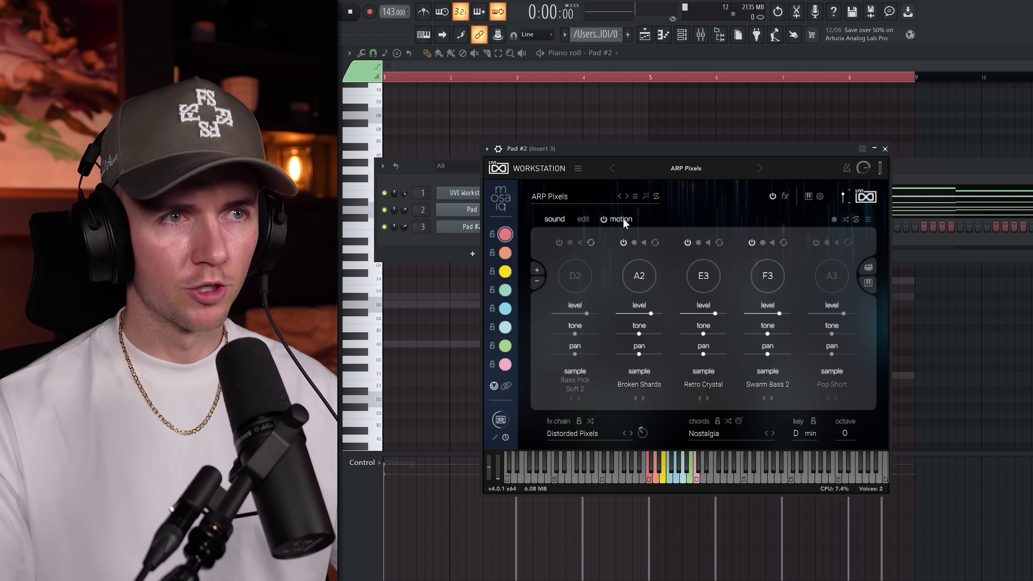
click(616, 219)
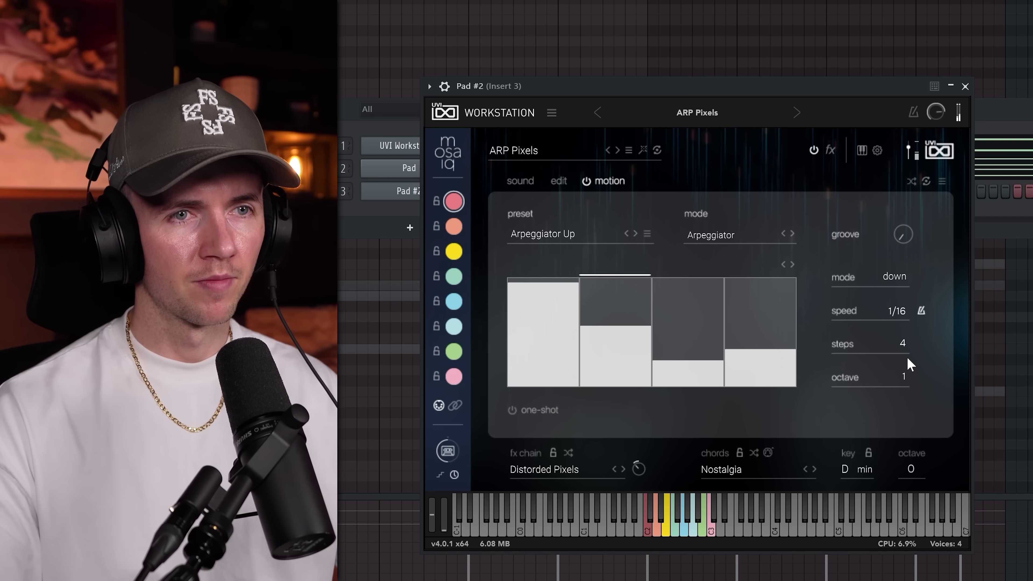
mouse_move(449, 459)
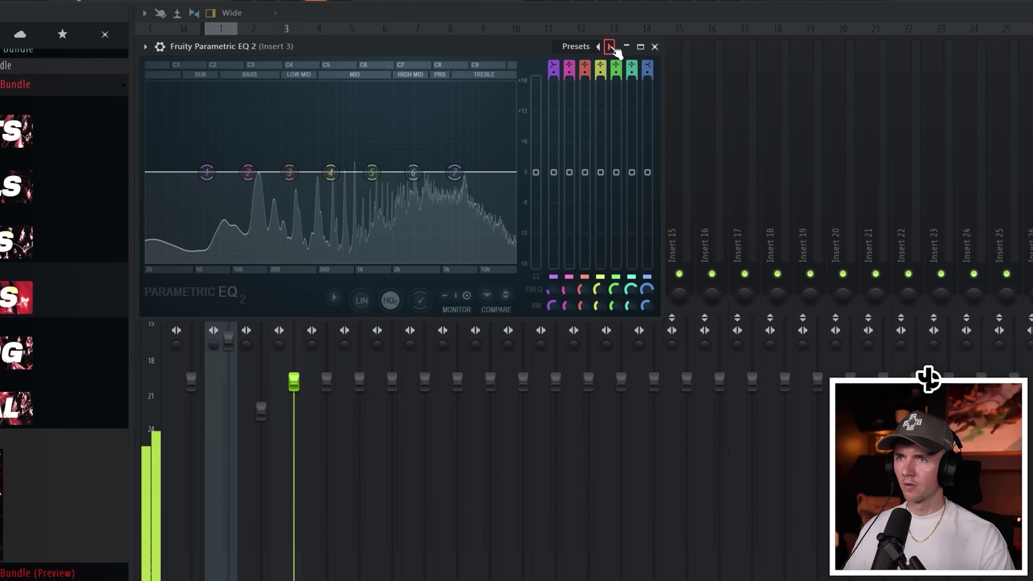
Step: Load the '30Hz + 18kHz cut' EQ preset and pull the high cut down to about 3 kHz
click(610, 46)
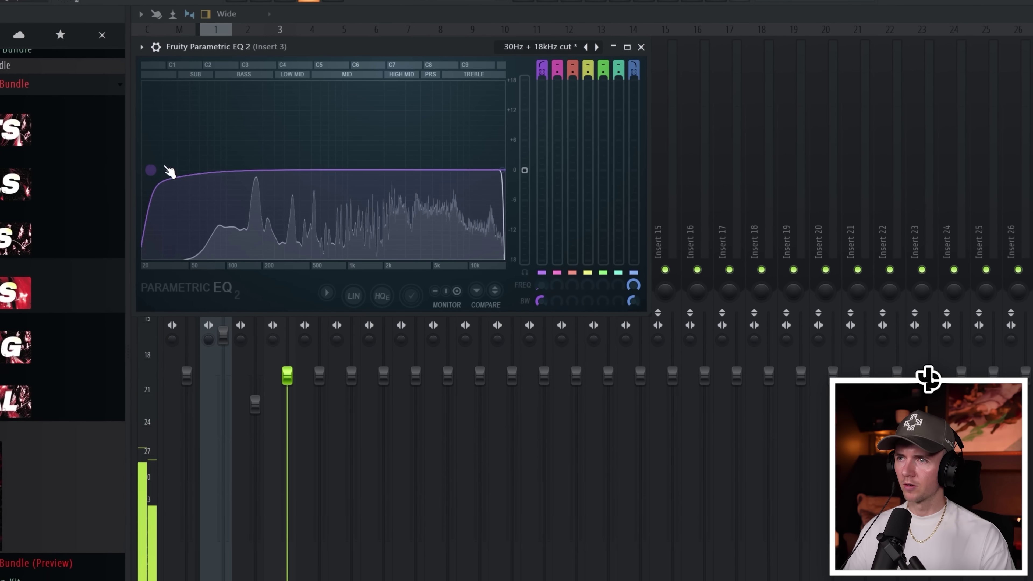
drag(492, 170, 427, 174)
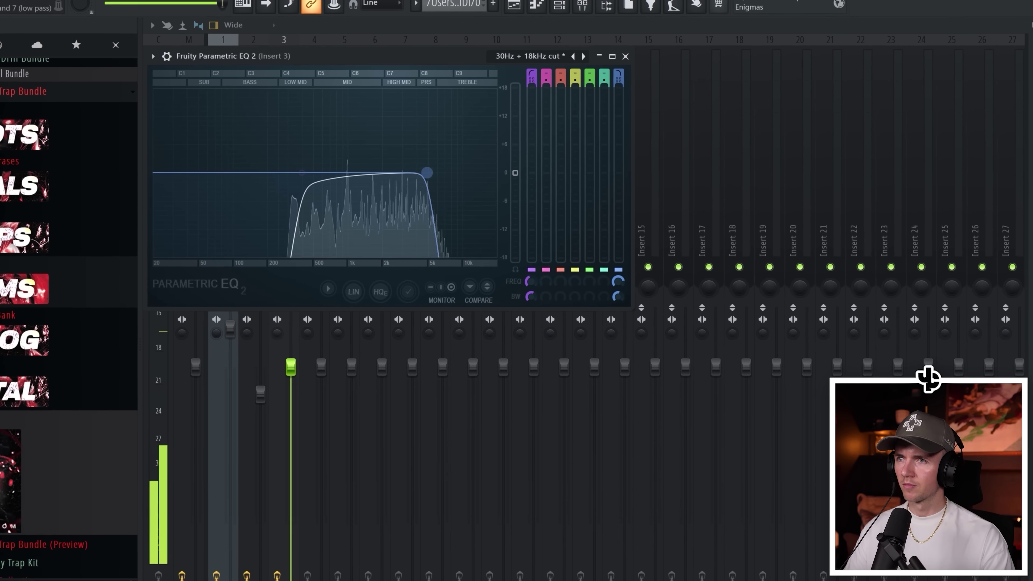
key(Escape)
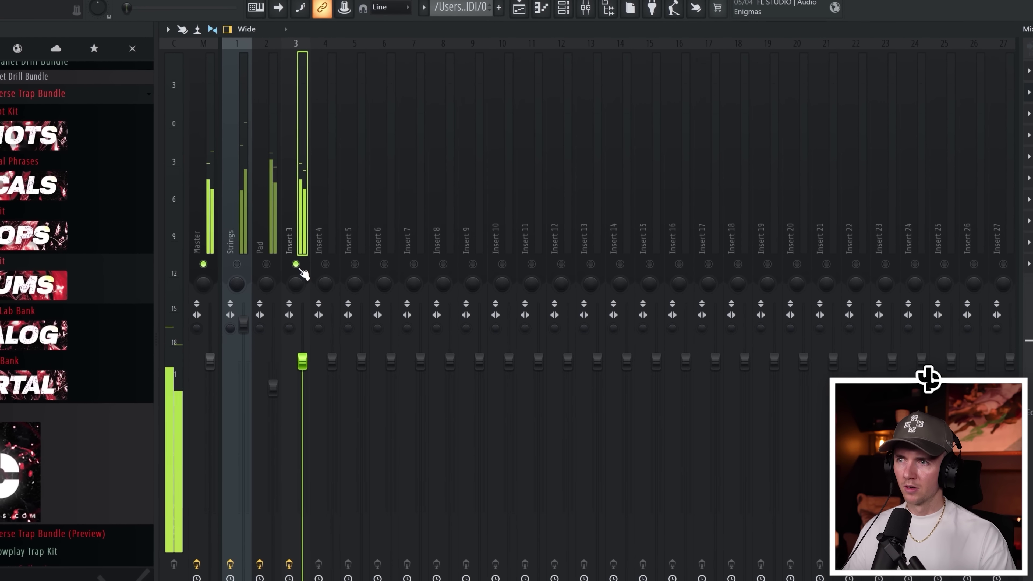
Step: Unsolo Insert 3 and start renaming it from its options menu
right_click(295, 265)
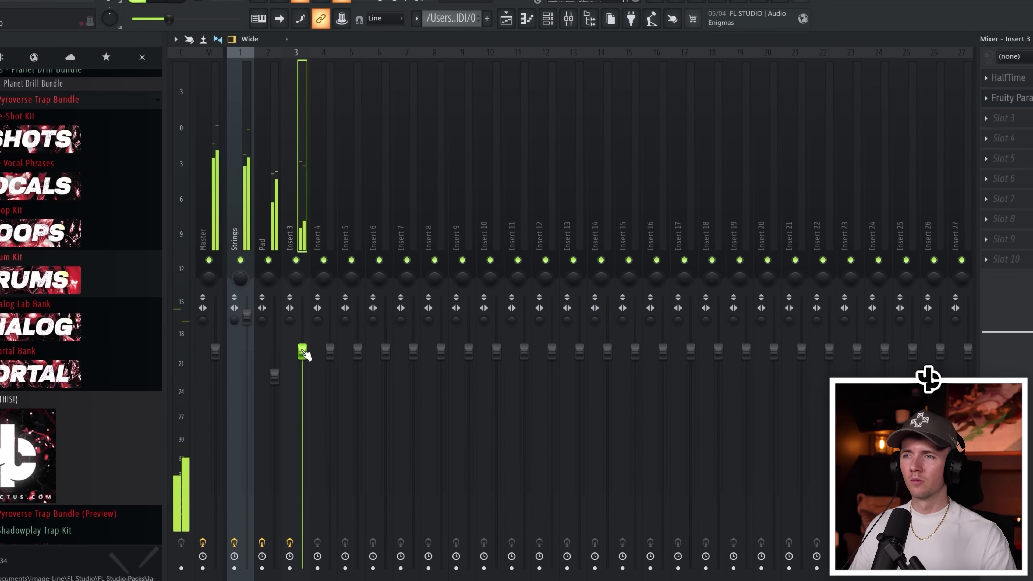
right_click(296, 188)
click(358, 67)
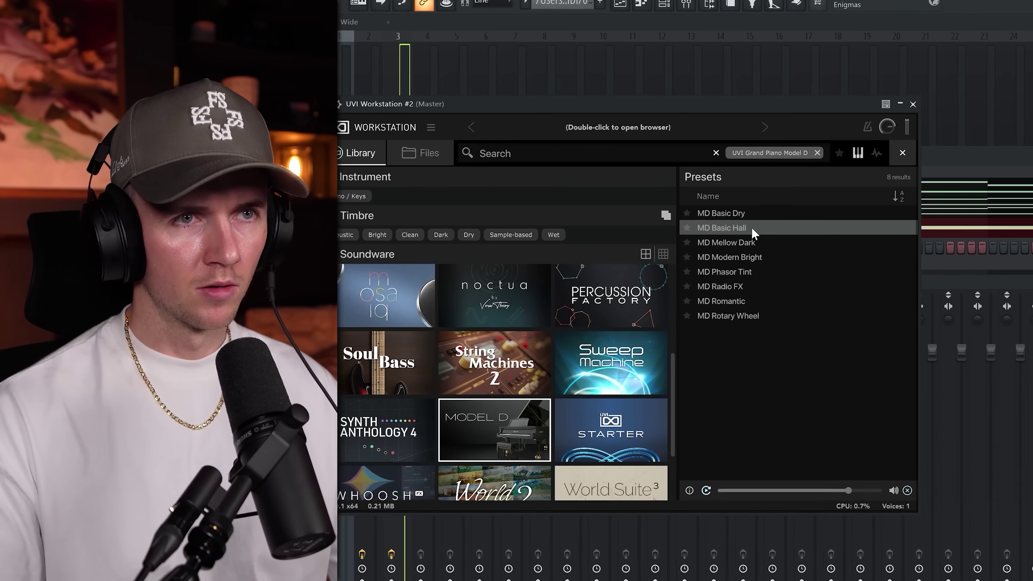
Step: Load MD Mellow Dark, then draw a long D2 note reaching bar 3 and a second D2
click(773, 241)
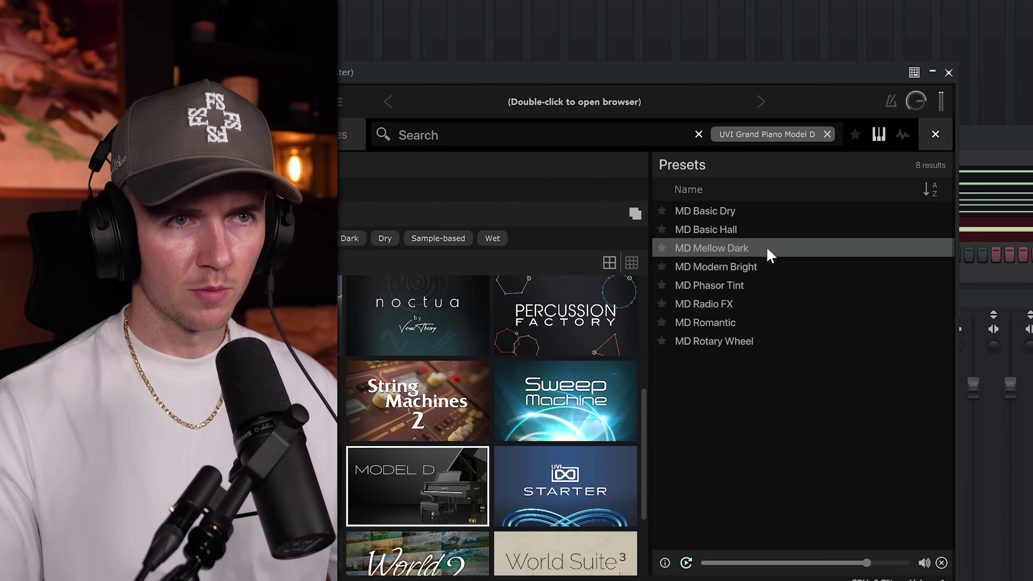
double_click(768, 249)
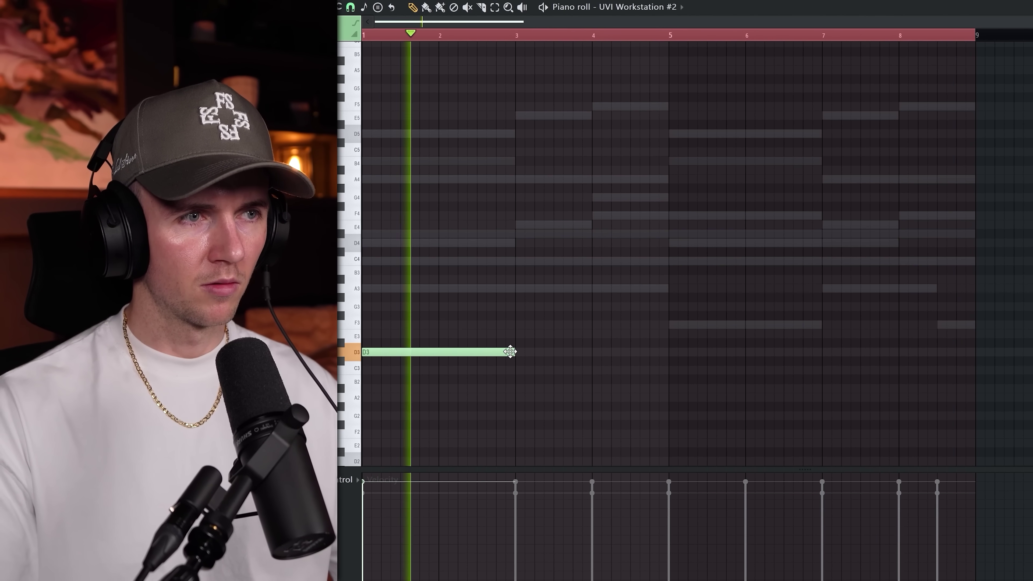
key(ctrl+Down)
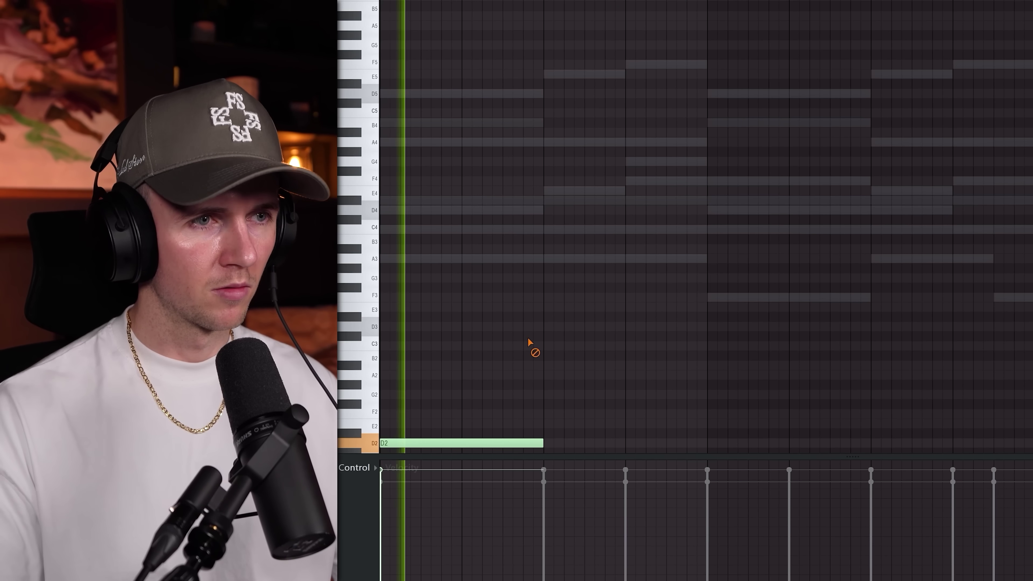
drag(543, 443, 708, 443)
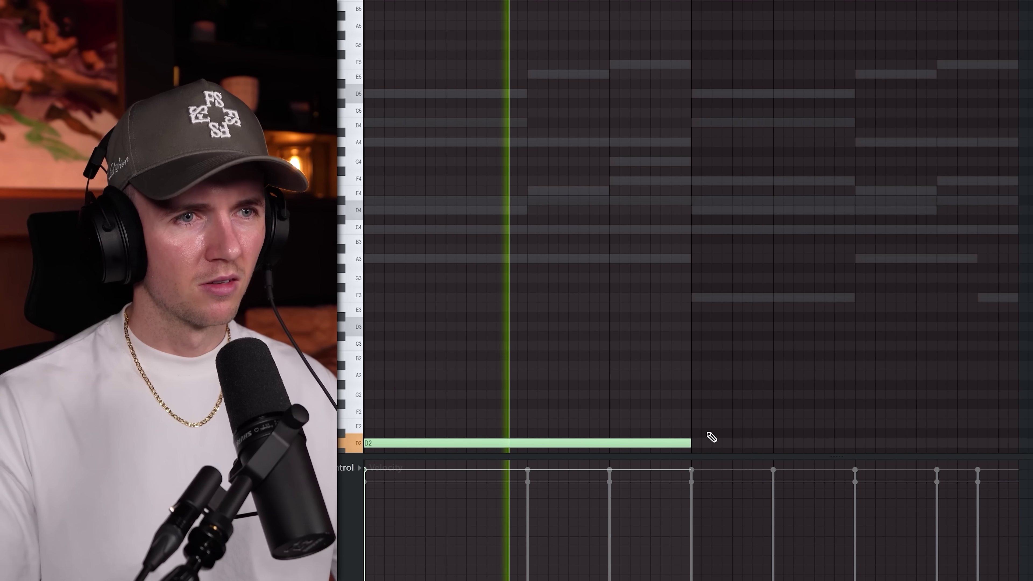
click(698, 443)
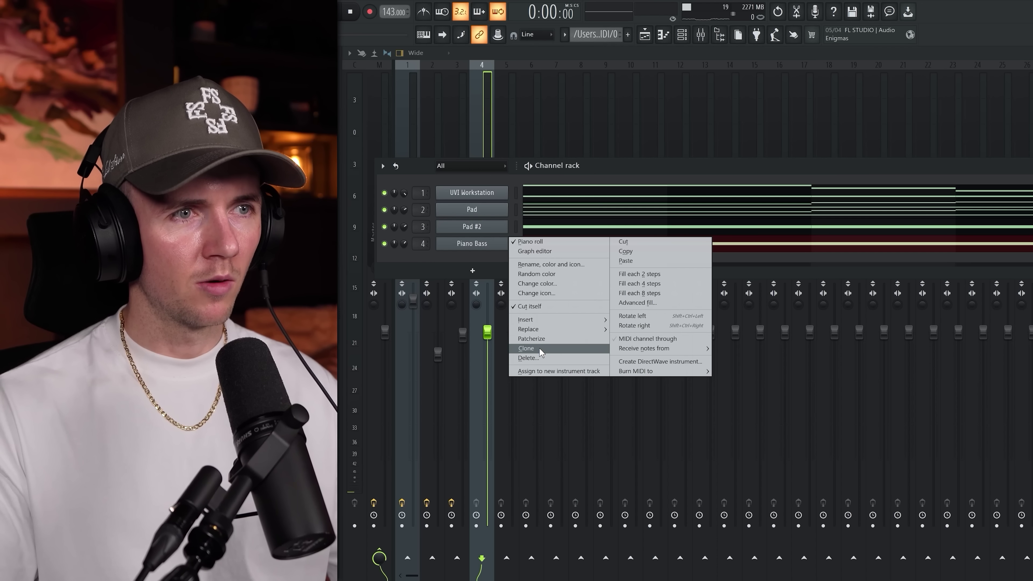
Step: Clone Piano Bass into Piano Bass #2 and paste the melody notes into its piano roll
click(540, 347)
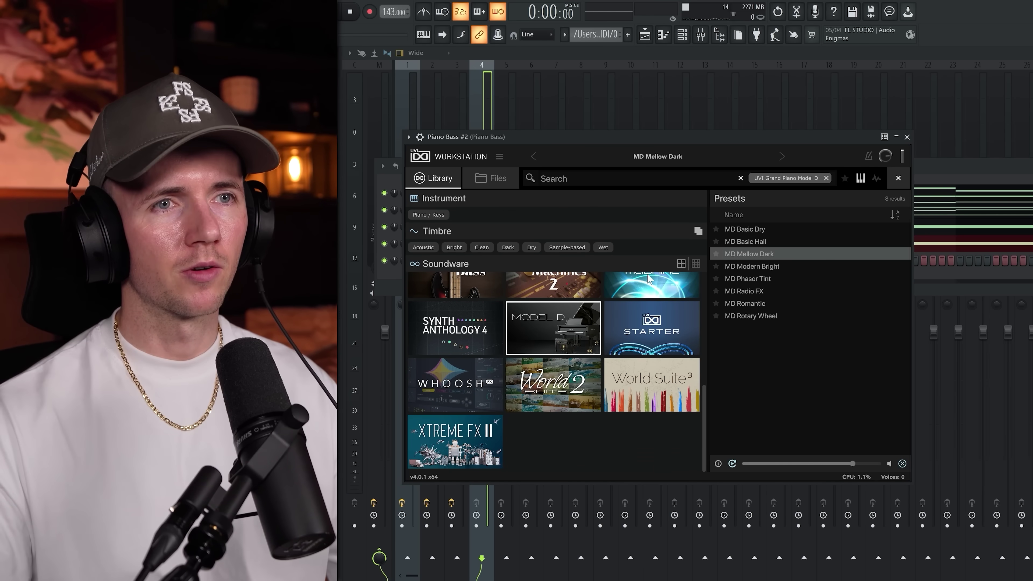
click(483, 260)
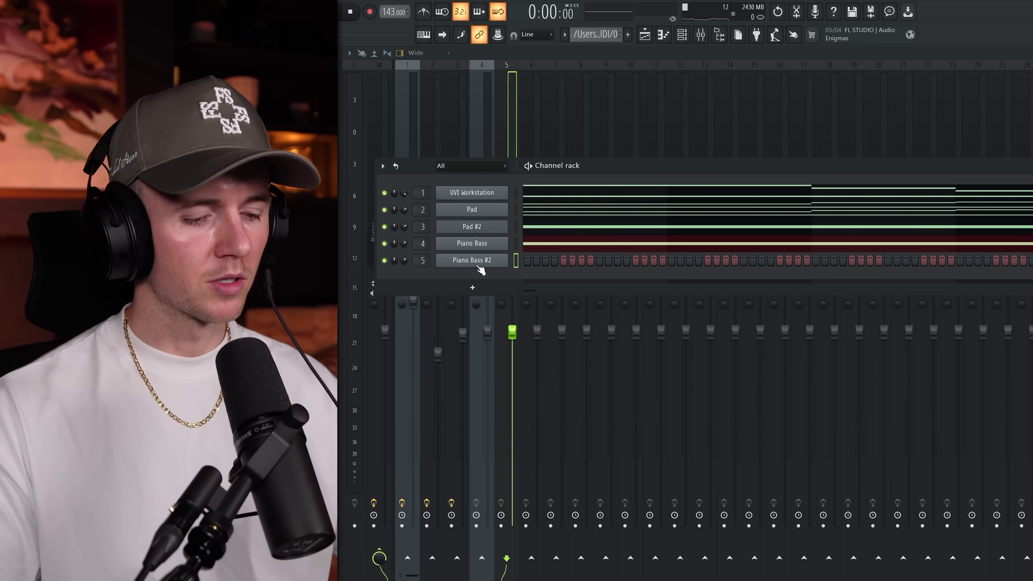
key(F7)
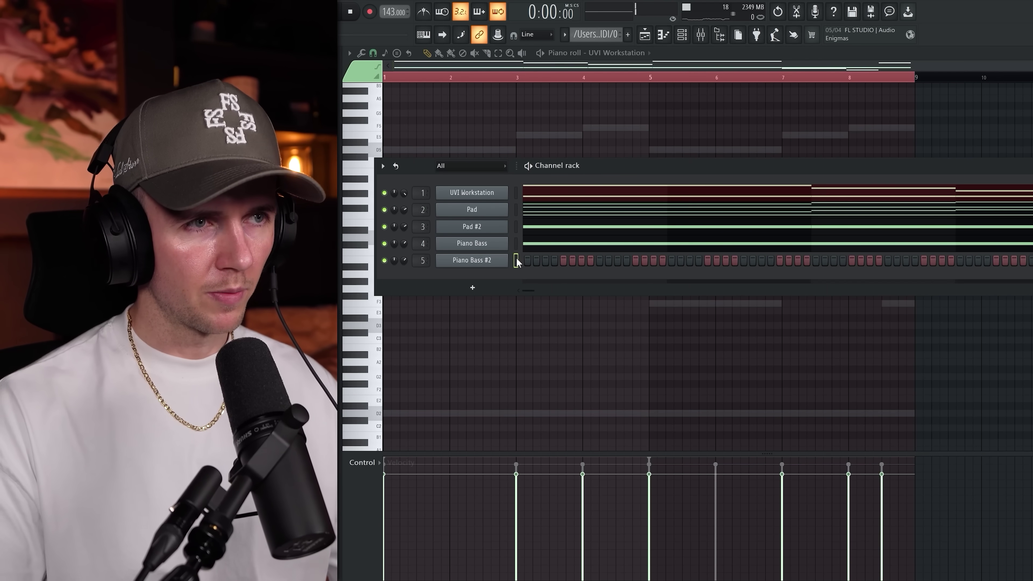
key(ctrl+v)
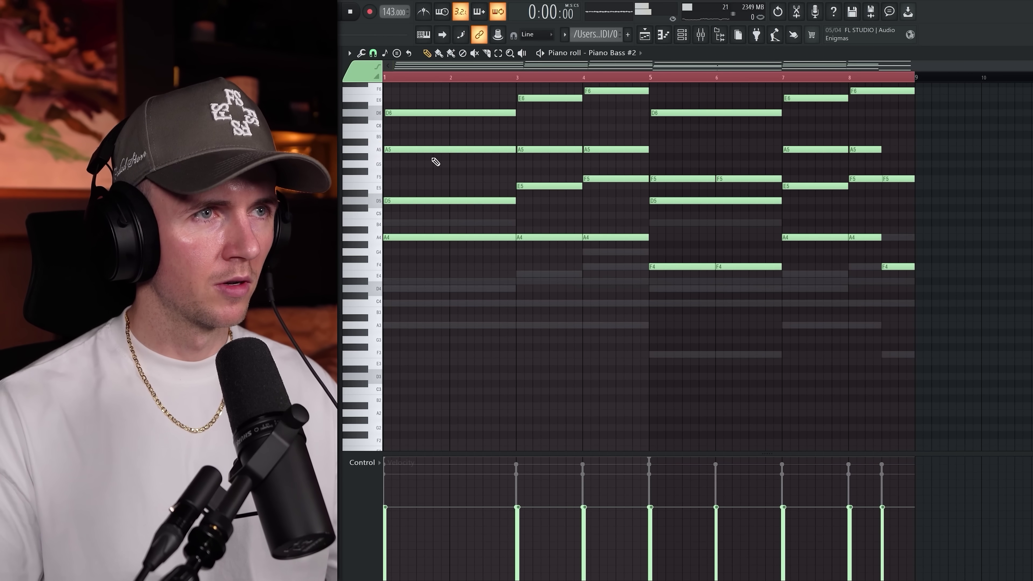
Step: Delete the stray F6 note, then open and dismiss the note randomizer
scroll(415, 157, up, 3)
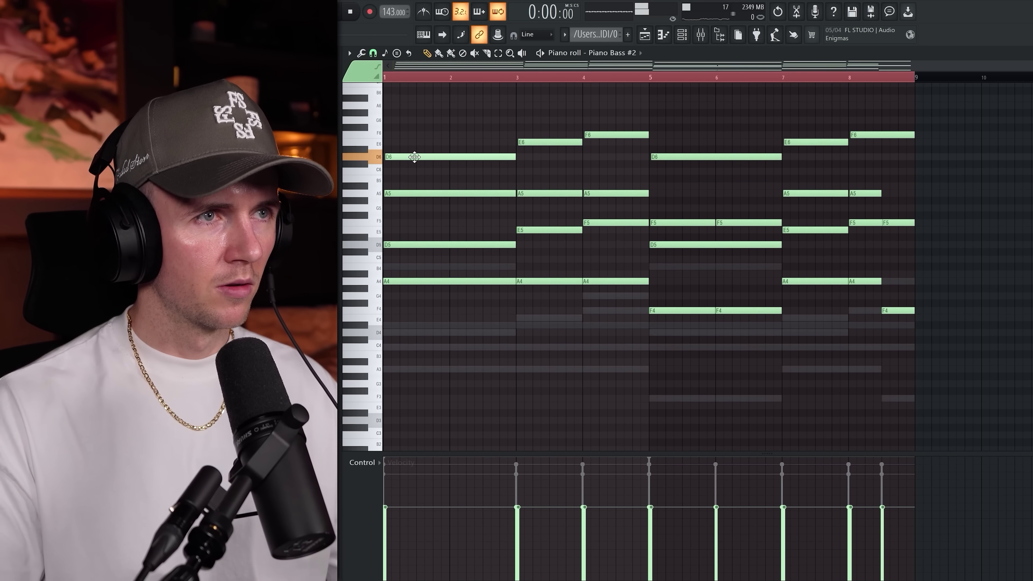
right_click(418, 136)
key(ctrl+a)
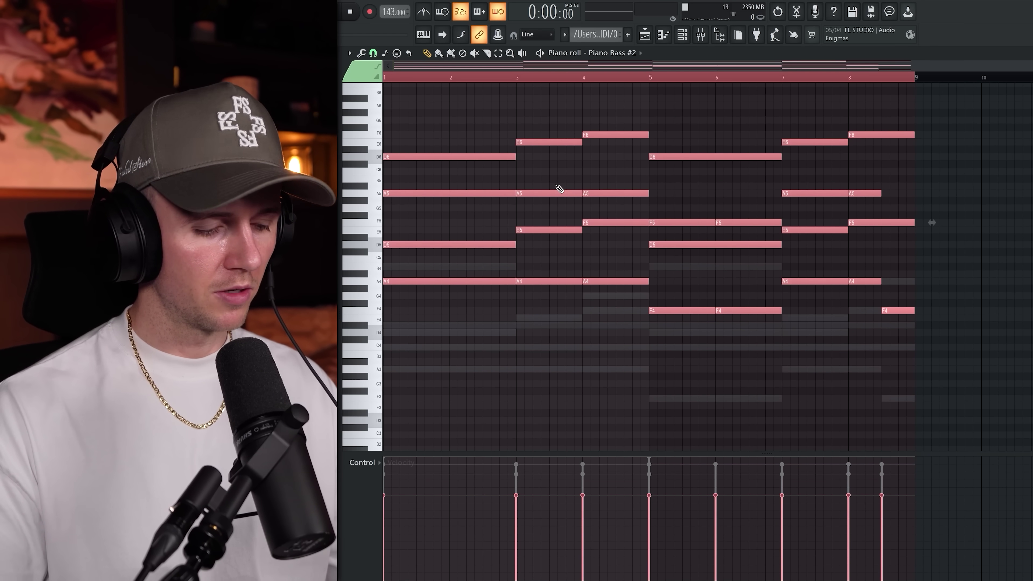
key(alt+r)
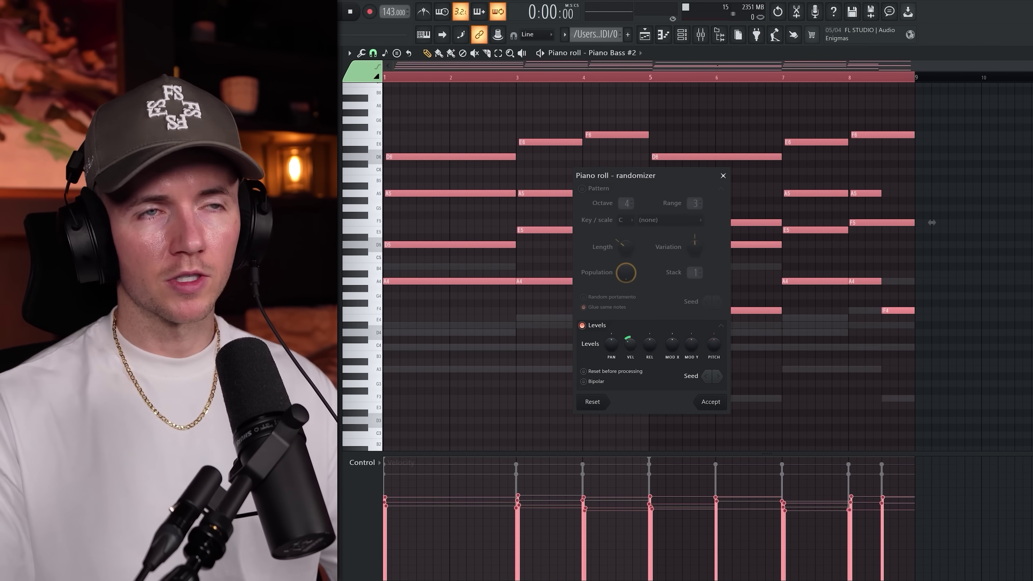
click(710, 401)
key(space)
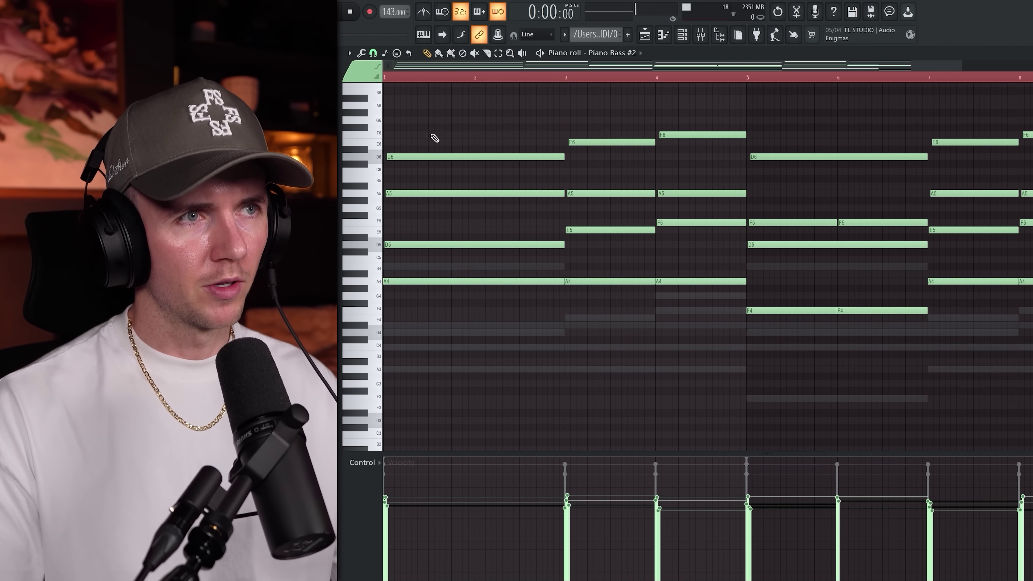
Step: Add an A5 note after the F5 in bar 2 and play back the new run
scroll(439, 139, up, 3)
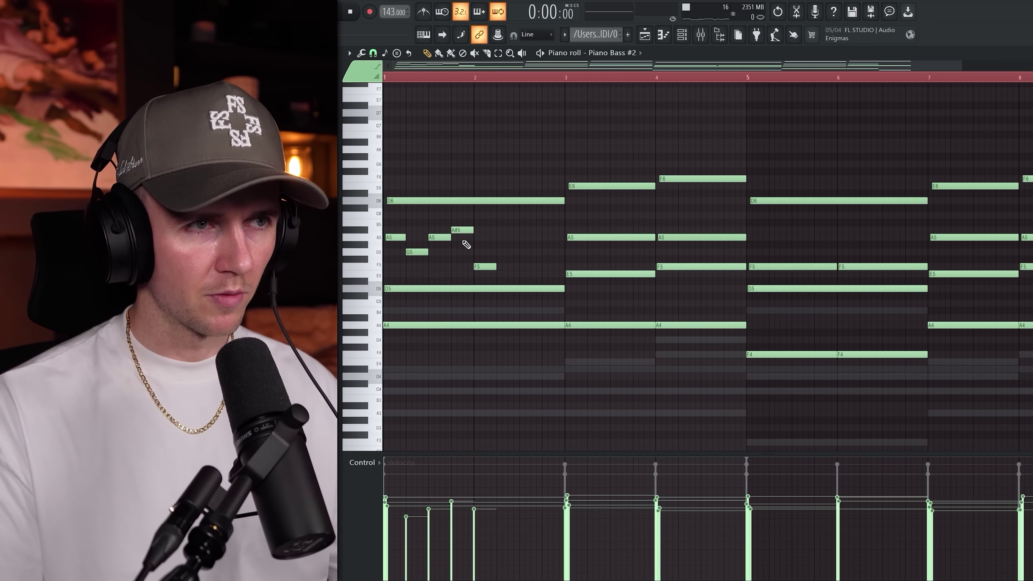
scroll(466, 244, up, 2)
key(space)
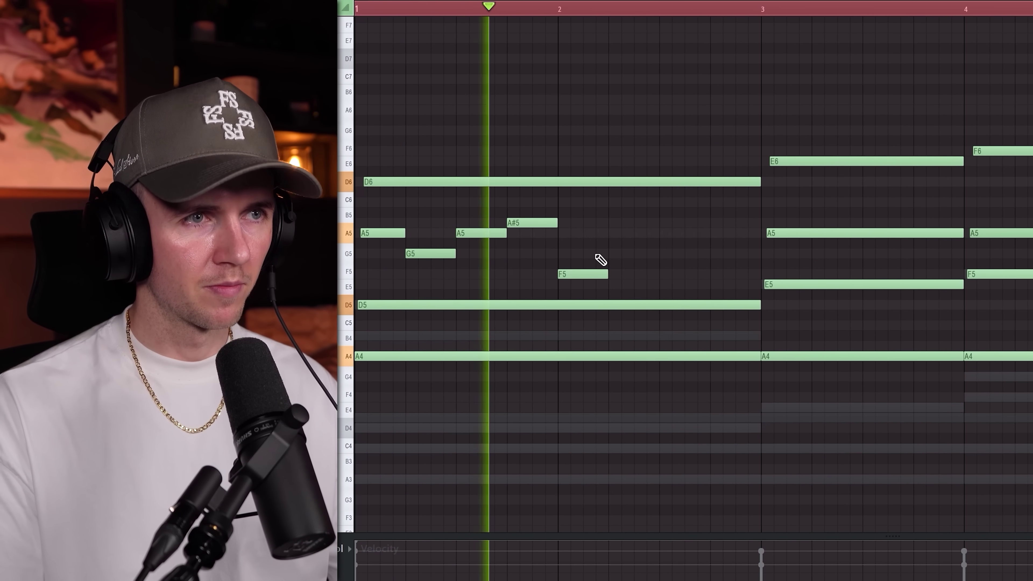
click(614, 233)
key(space)
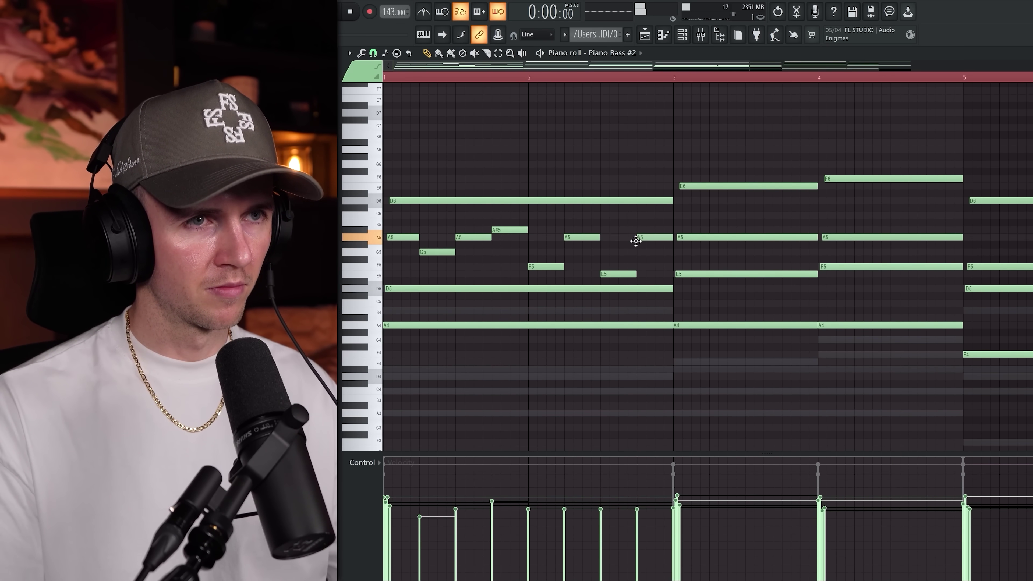
scroll(636, 241, down, 2)
key(space)
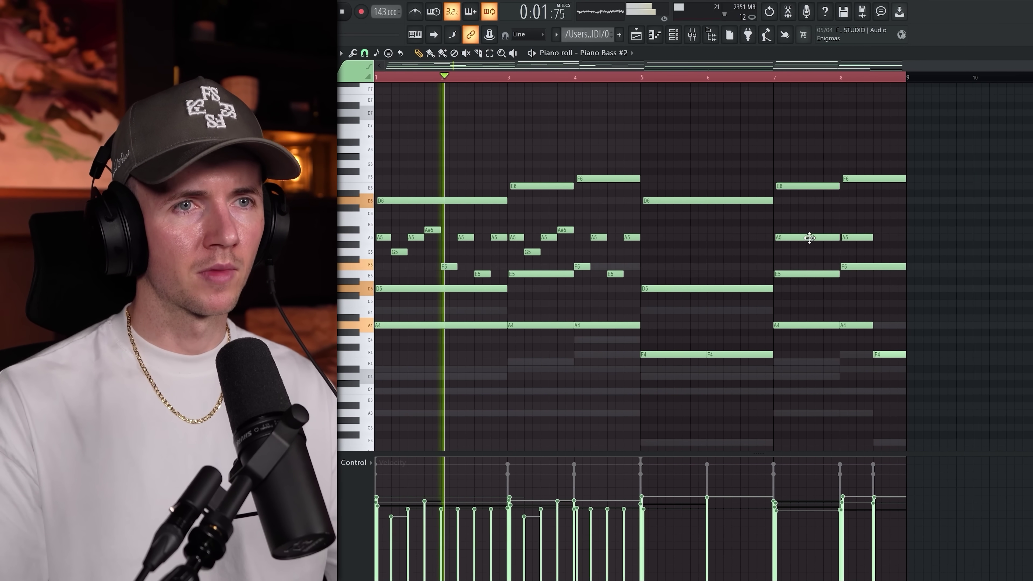
Step: Delete the A5 notes in bars 7 and 8, then duplicate the A5–E5 run into bars 5–8
right_click(809, 238)
right_click(870, 238)
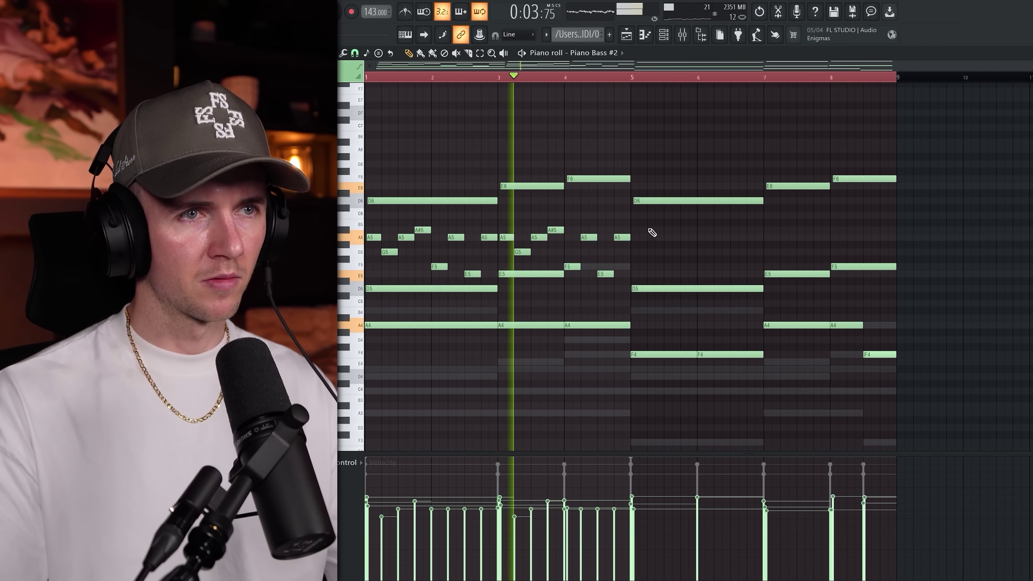
drag(646, 227, 358, 277)
key(ctrl+b)
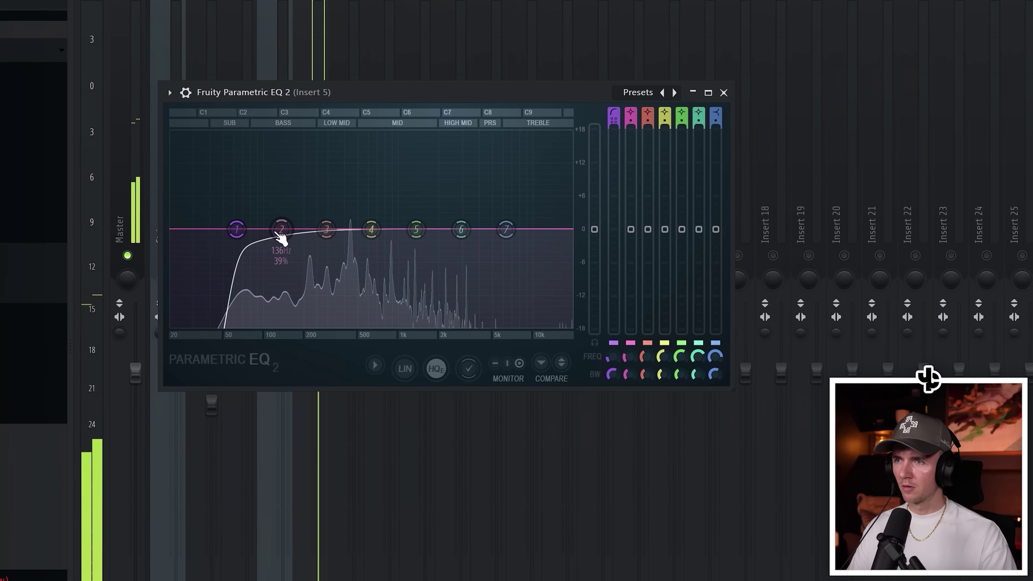
Step: Raise the Insert 5 EQ low cut to about 200 Hz and boost band 5 near 1736 Hz
drag(237, 229, 325, 229)
drag(416, 229, 455, 180)
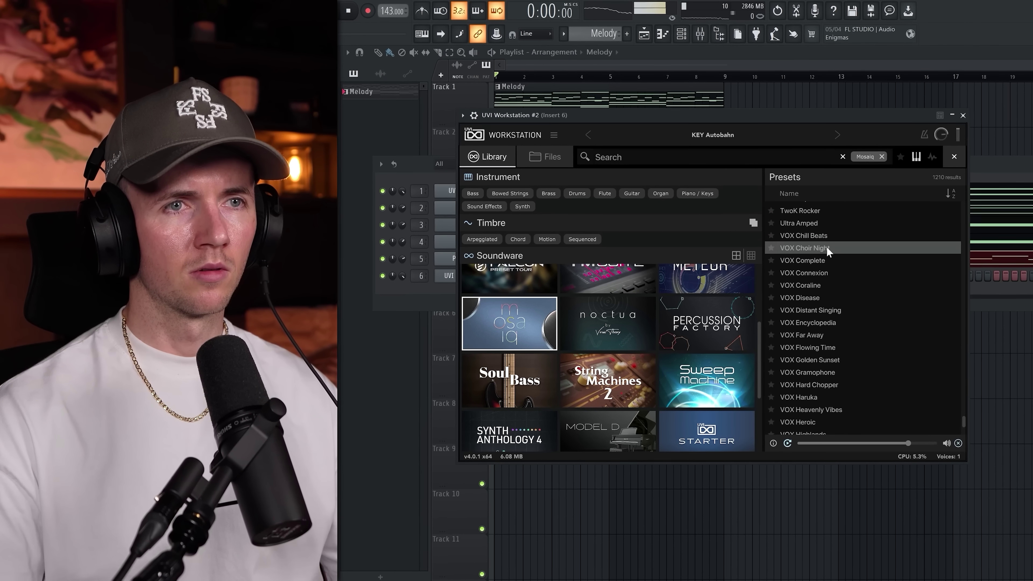
Step: Audition the Mosaiq VOX presets from Complete through Gramophone
click(823, 261)
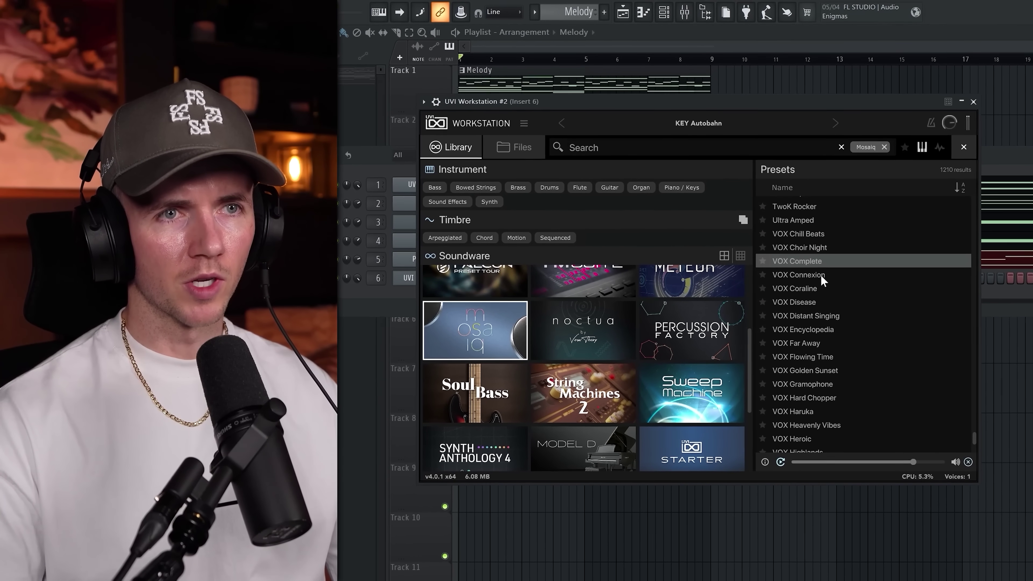
click(820, 275)
click(822, 288)
click(823, 302)
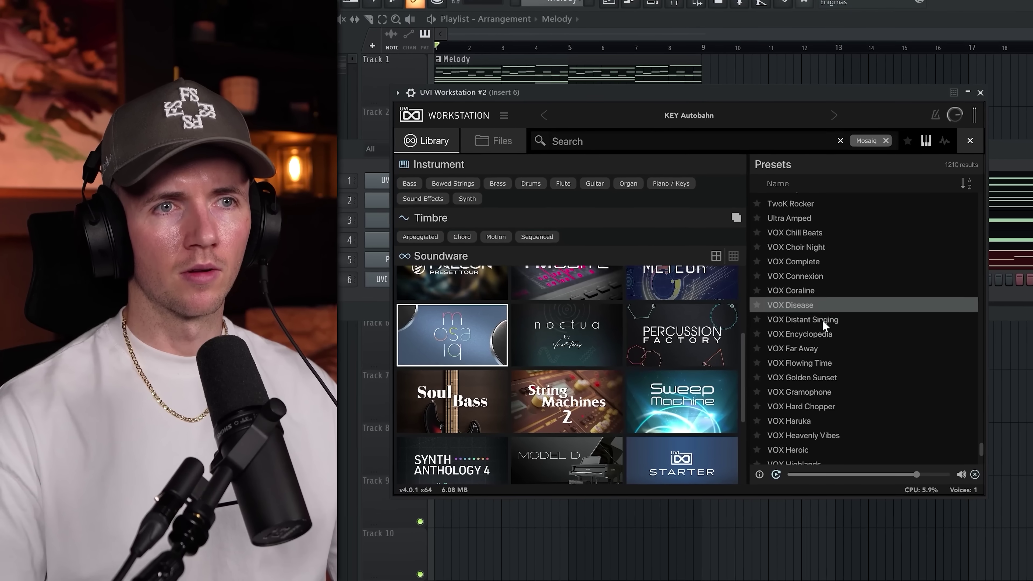
click(822, 320)
click(822, 348)
click(818, 363)
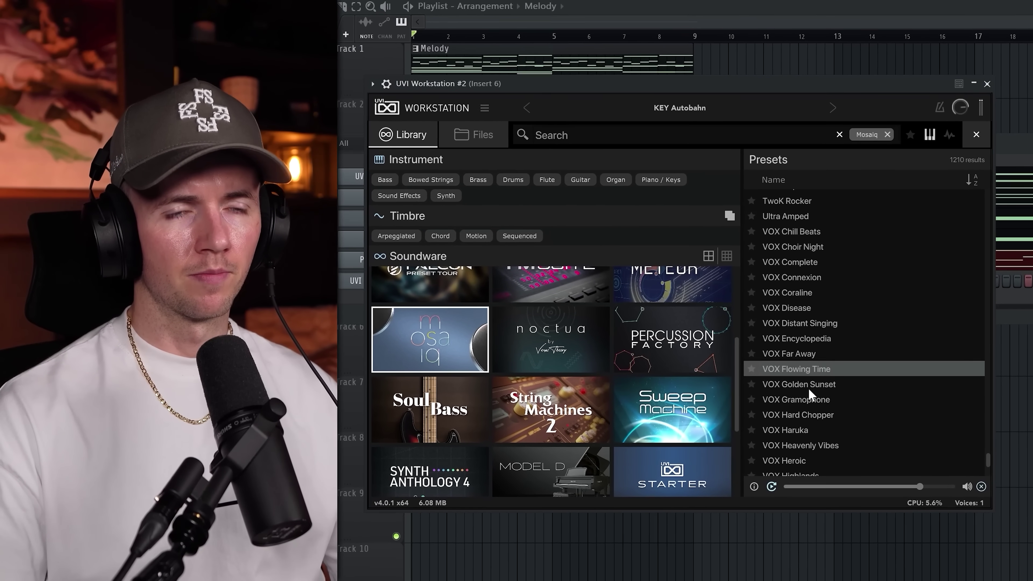
click(809, 397)
Step: Load VOX Distant Singing and draw a full-bar A5 note at bar 8
scroll(846, 397, up, 3)
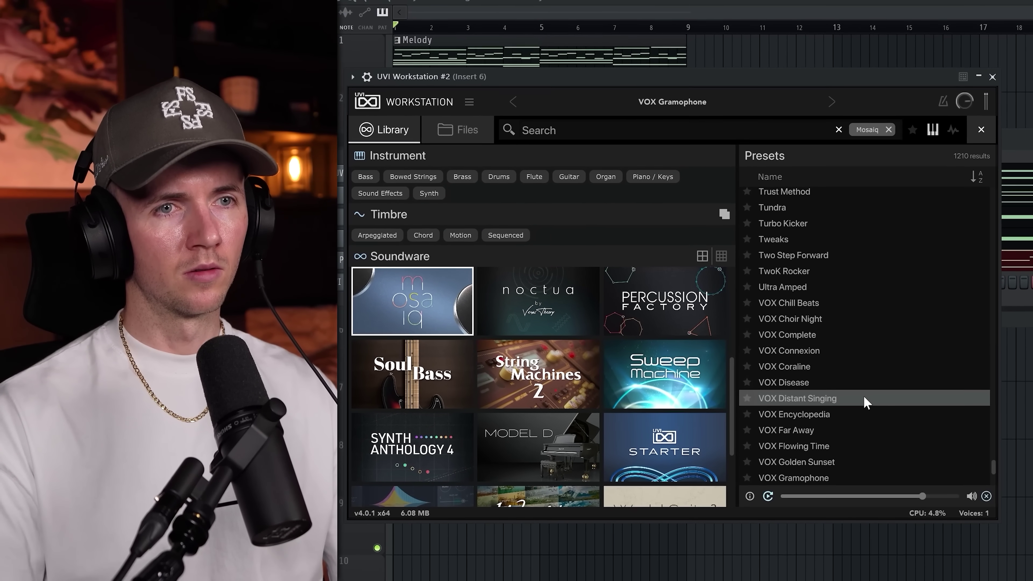
click(863, 402)
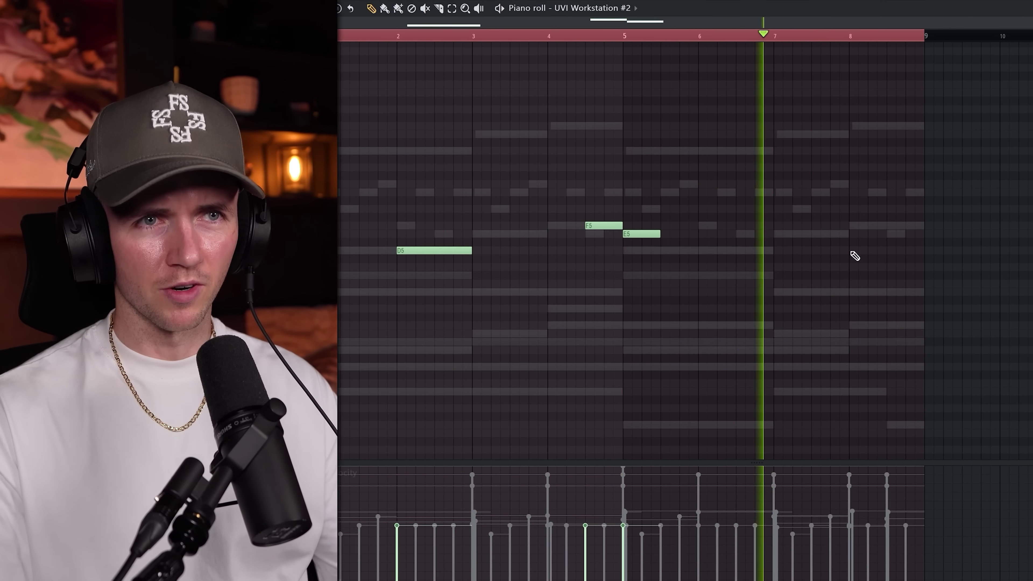
click(870, 192)
drag(882, 192, 912, 202)
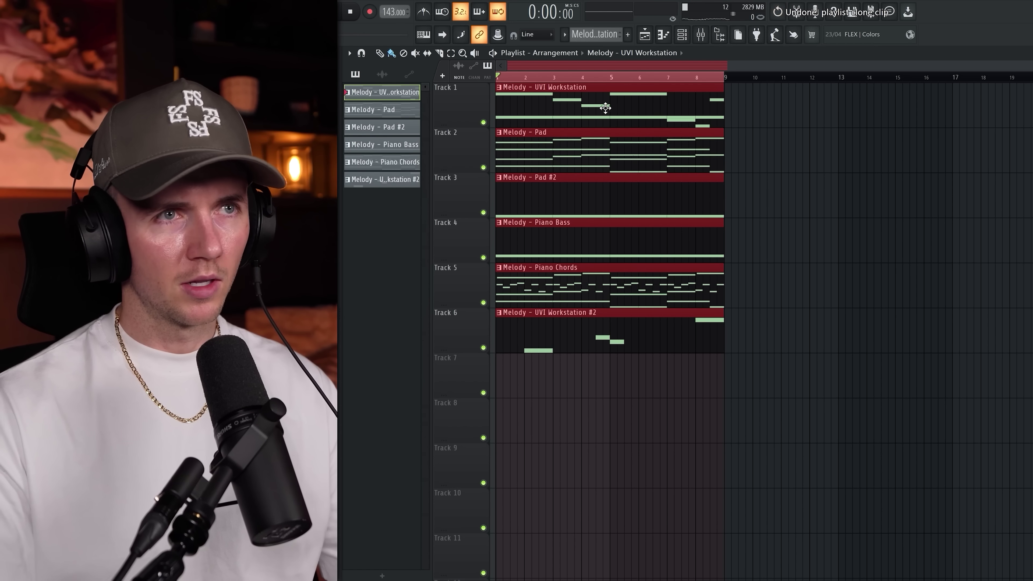
Step: Copy all the melody clips so they start again at bar 9
drag(602, 120, 817, 126)
scroll(817, 126, down, 2)
key(Escape)
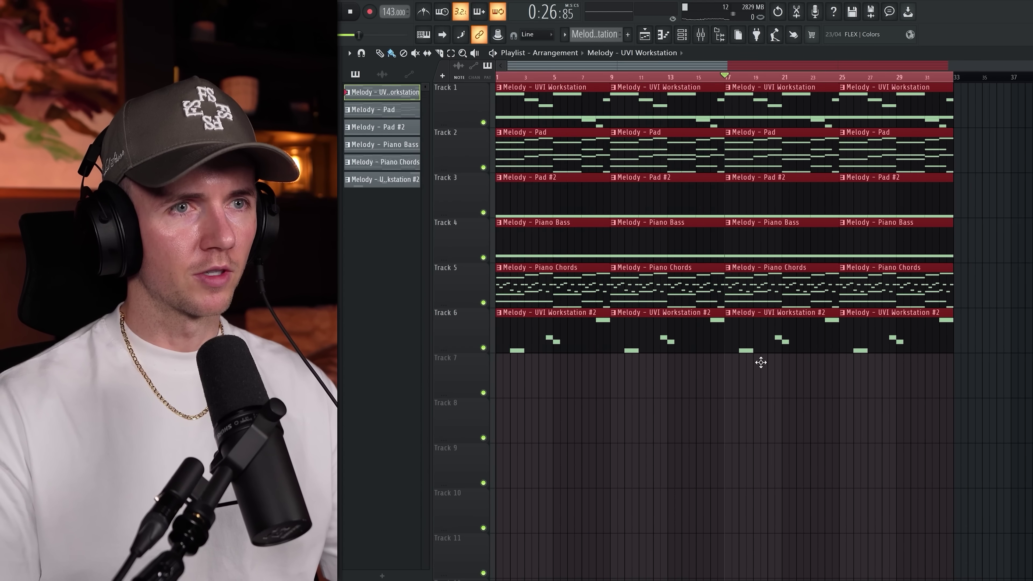
Step: Extend the arrangement to 32 bars and delete the final Piano Chords and Pad #2 clips
key(Escape)
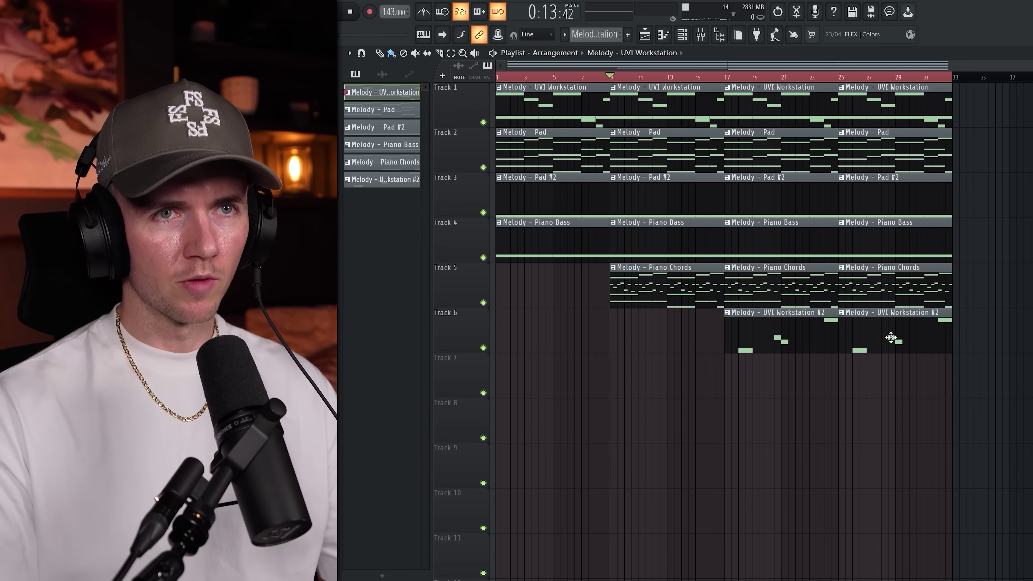
right_click(885, 285)
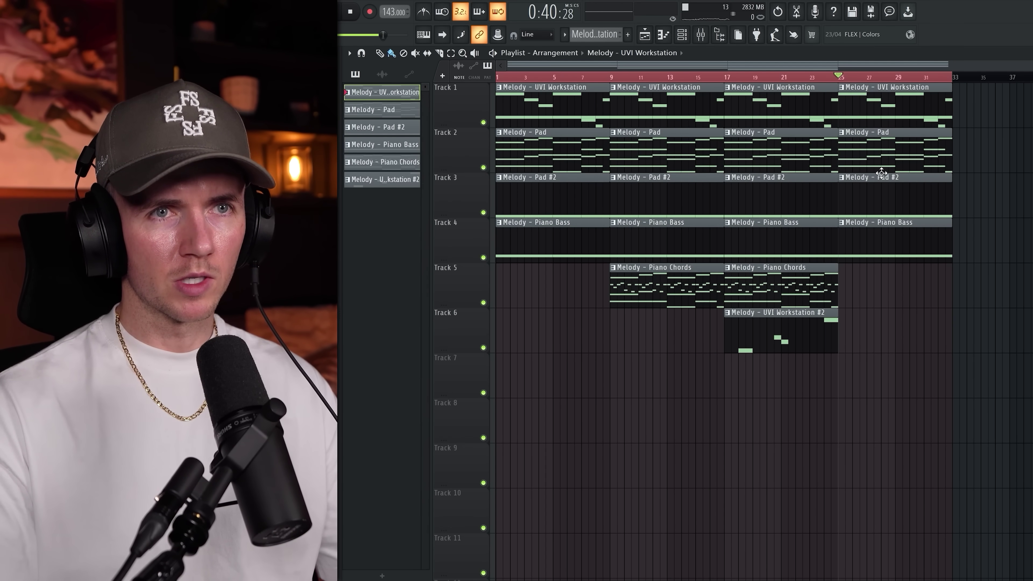
right_click(892, 195)
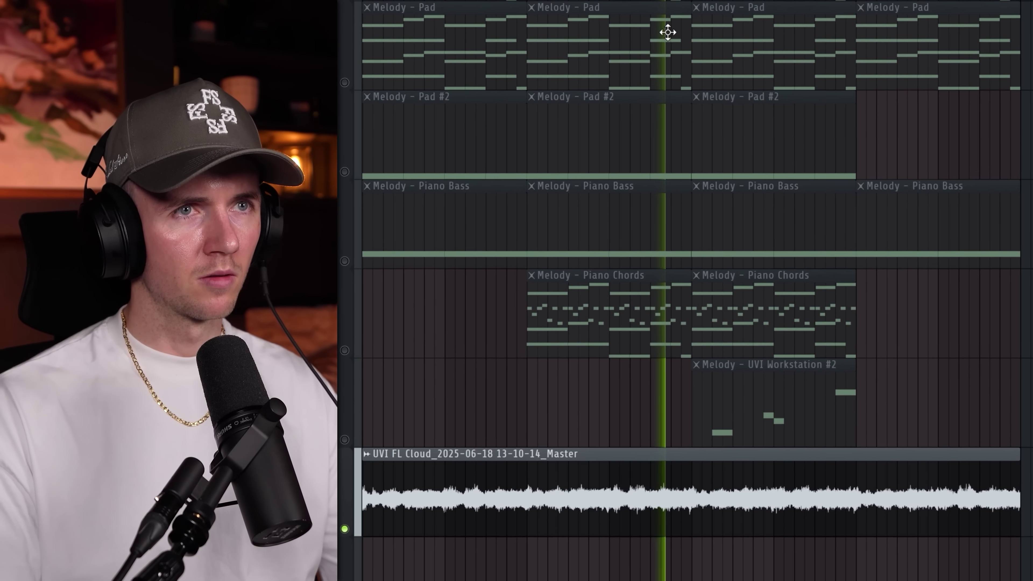
Step: Set the reversed master audio clip's declicking mode to Generic (bleeding)
scroll(667, 32, down, 3)
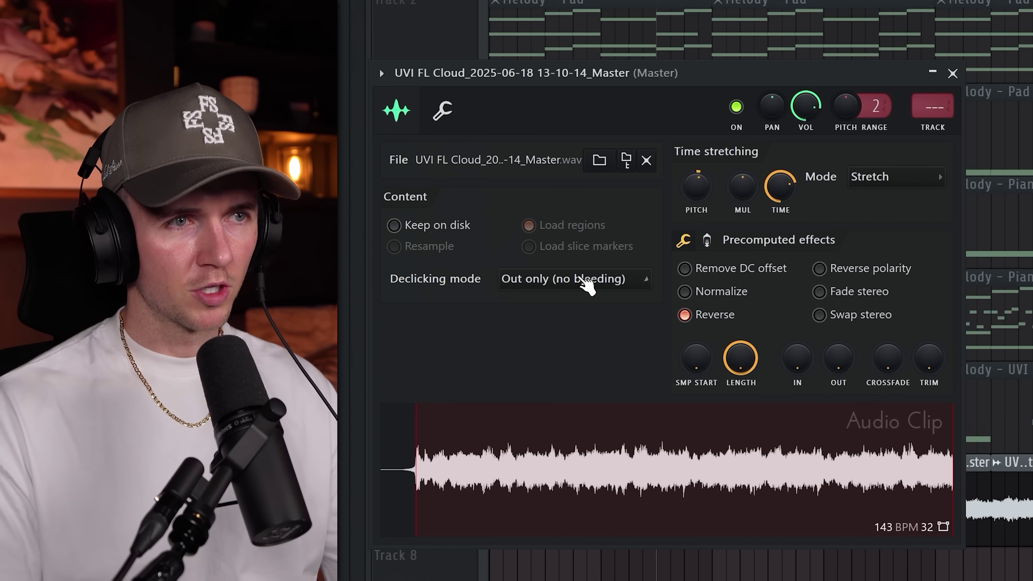
click(540, 275)
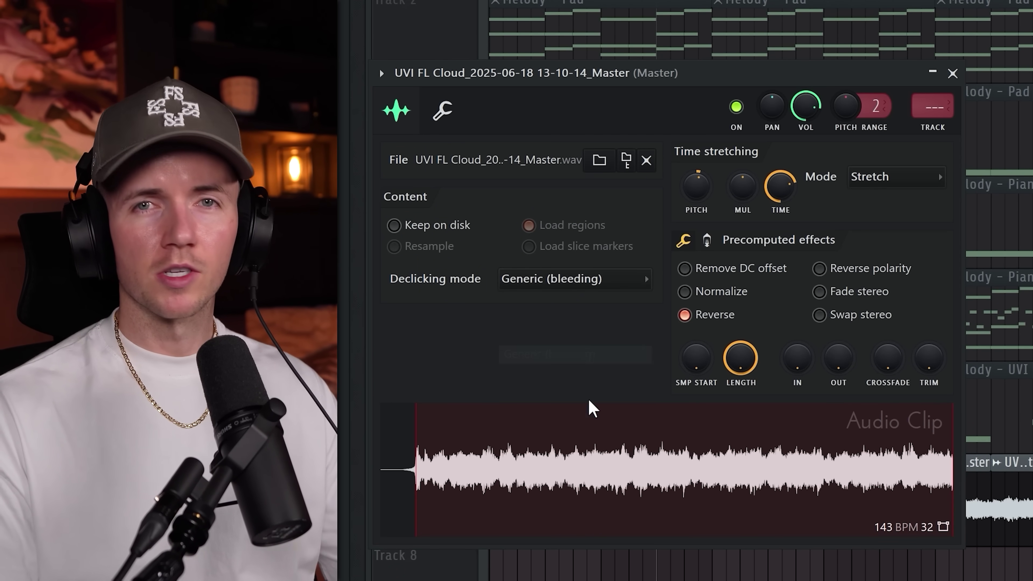
key(Escape)
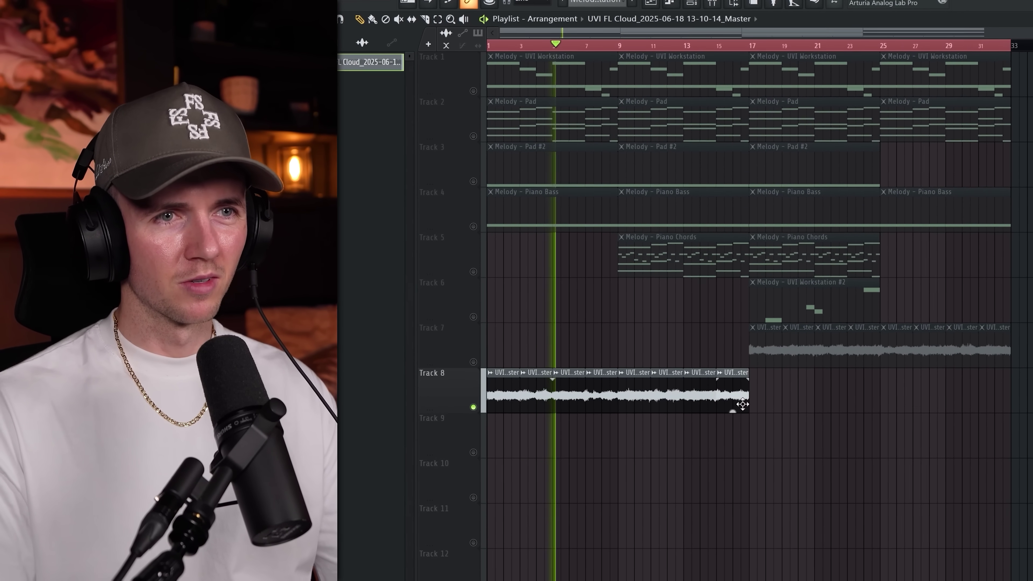
Step: Move two chopped slices from Track 7 onto Track 8 to extend its run
drag(862, 363, 768, 396)
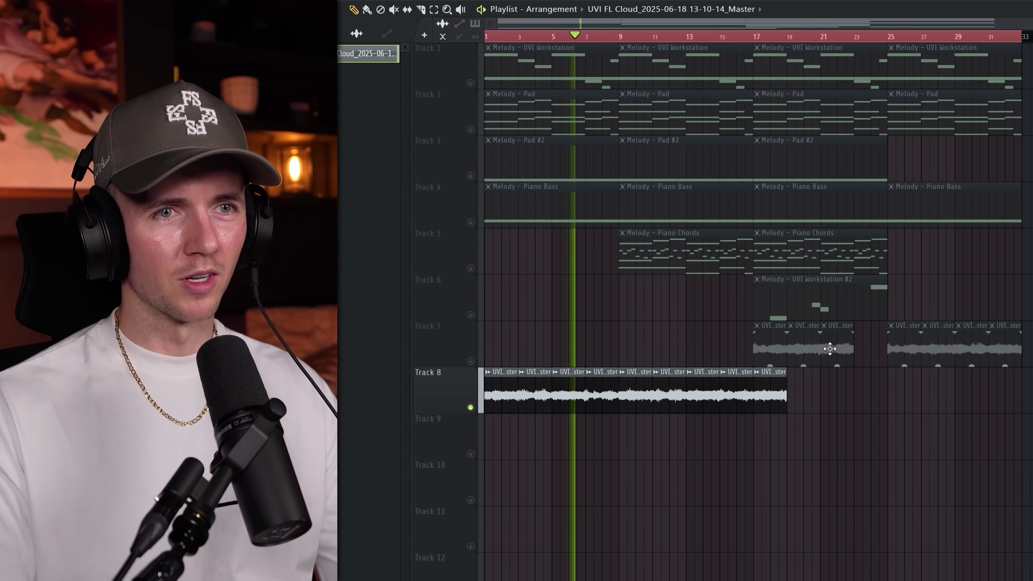
drag(846, 348, 837, 403)
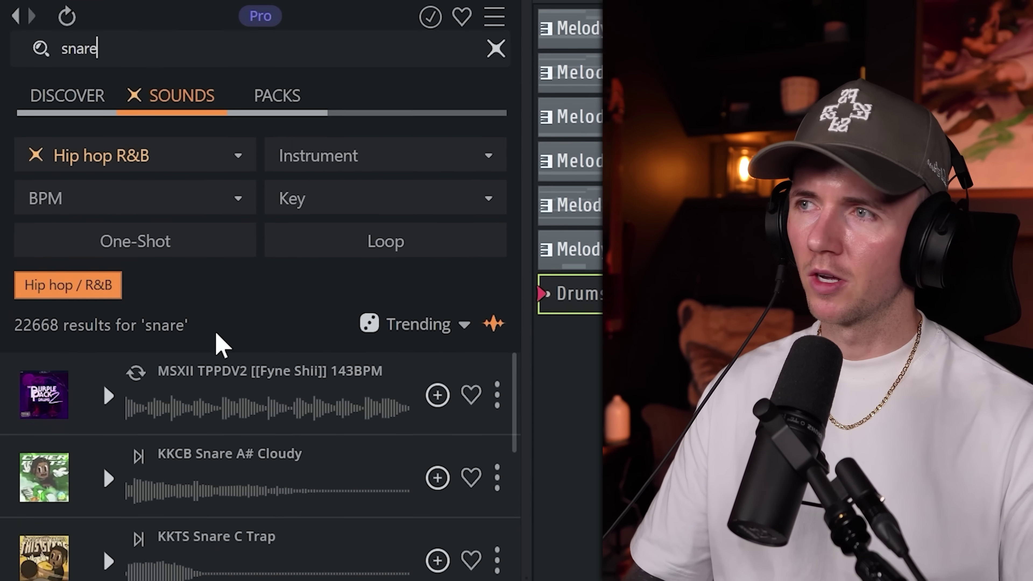
Step: Preview the Cloudy, Trap and Utopia snares and add snare hits on steps 27 and 33
click(105, 373)
click(110, 448)
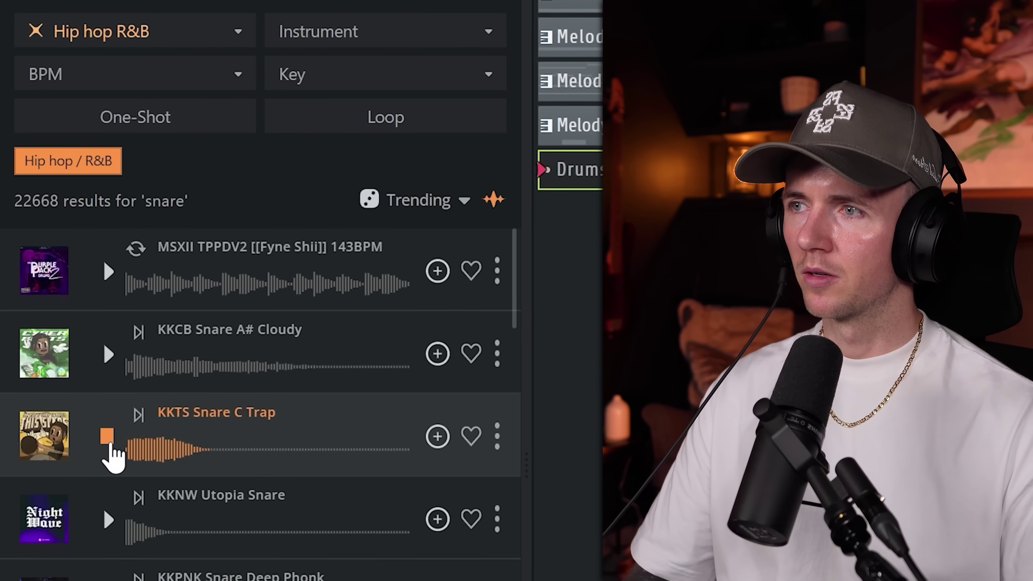
click(108, 520)
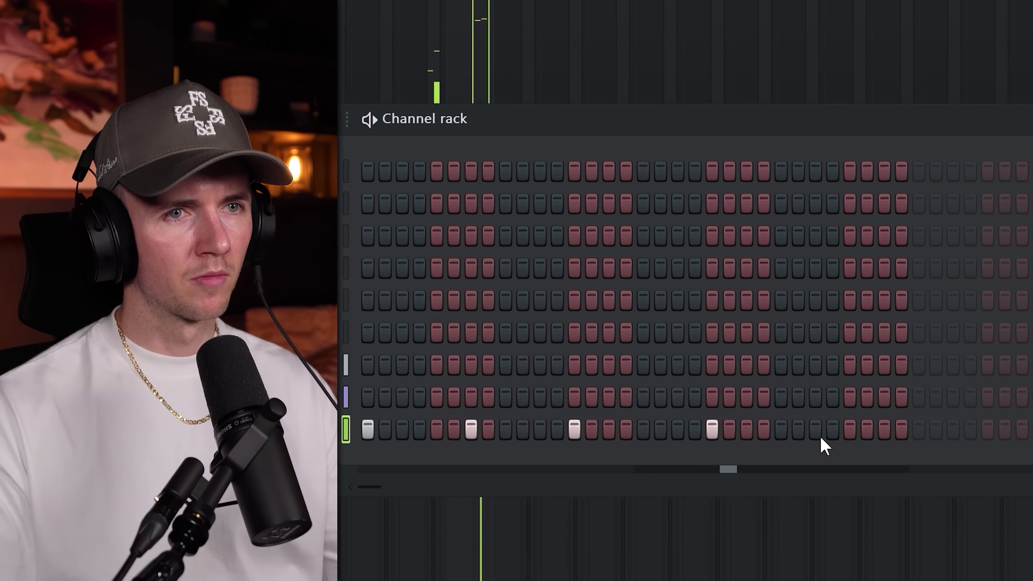
click(816, 429)
click(919, 429)
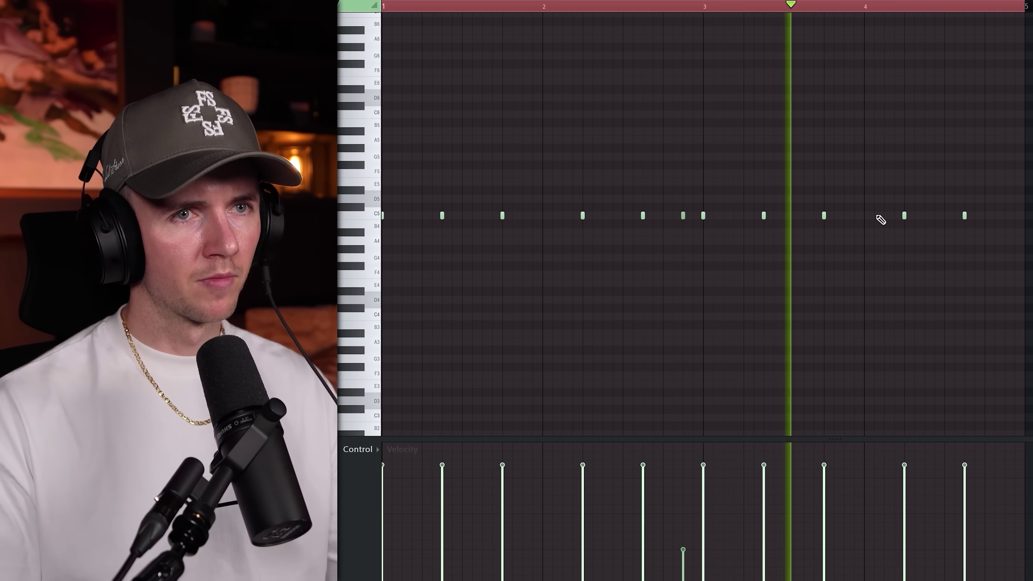
Step: Add a quiet C5 snare note after bar 4 and two more near bar 7
click(883, 216)
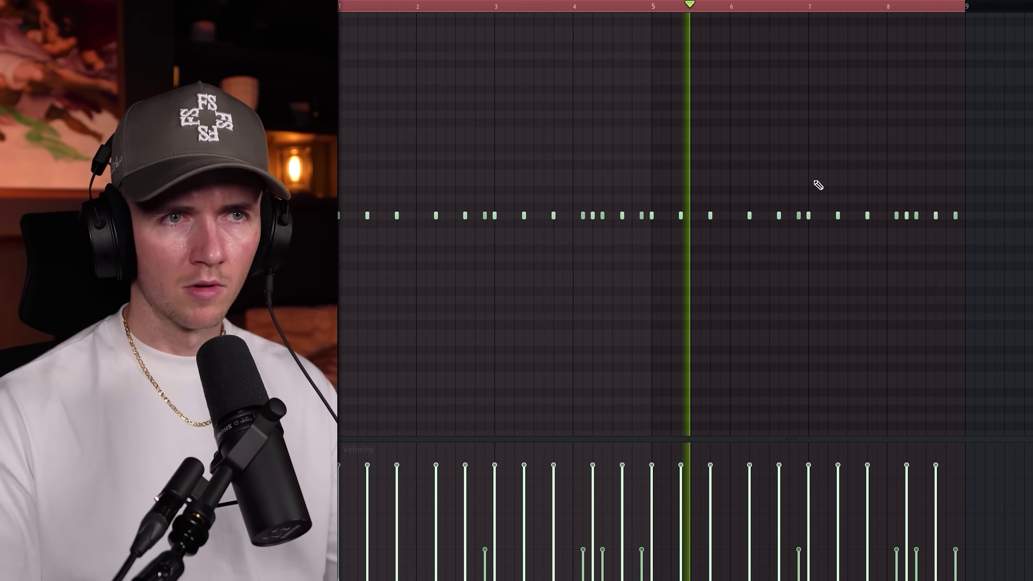
click(790, 215)
click(822, 215)
scroll(813, 163, down, 3)
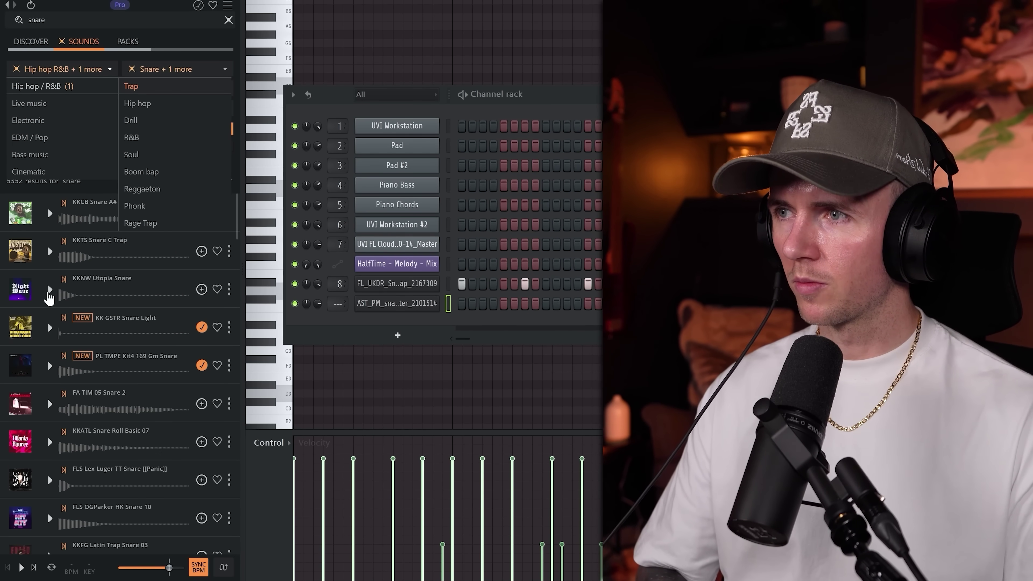
Step: Add three hits in the bottom snare row, starting on step 9
click(49, 289)
click(50, 251)
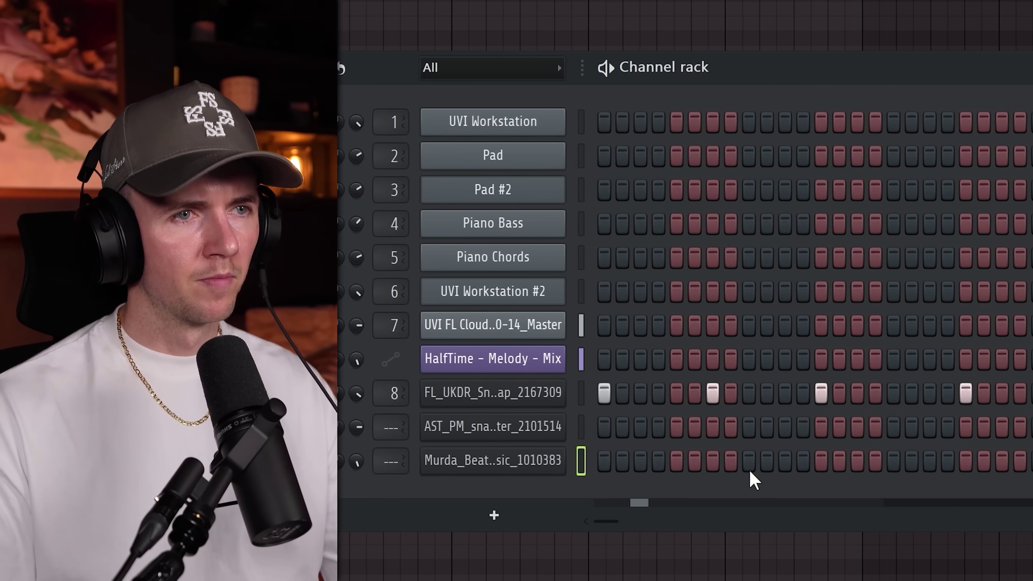
click(749, 466)
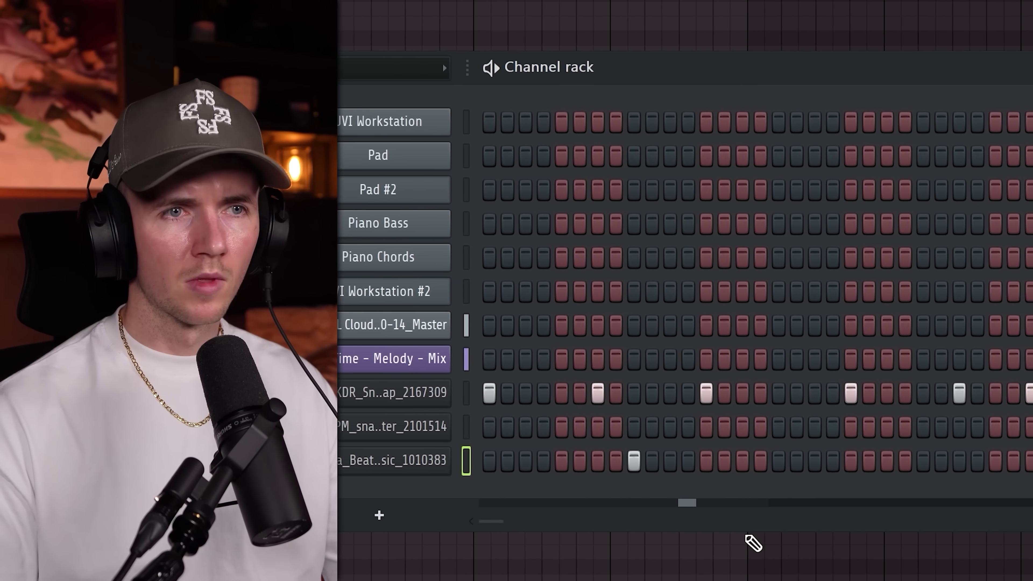
click(874, 464)
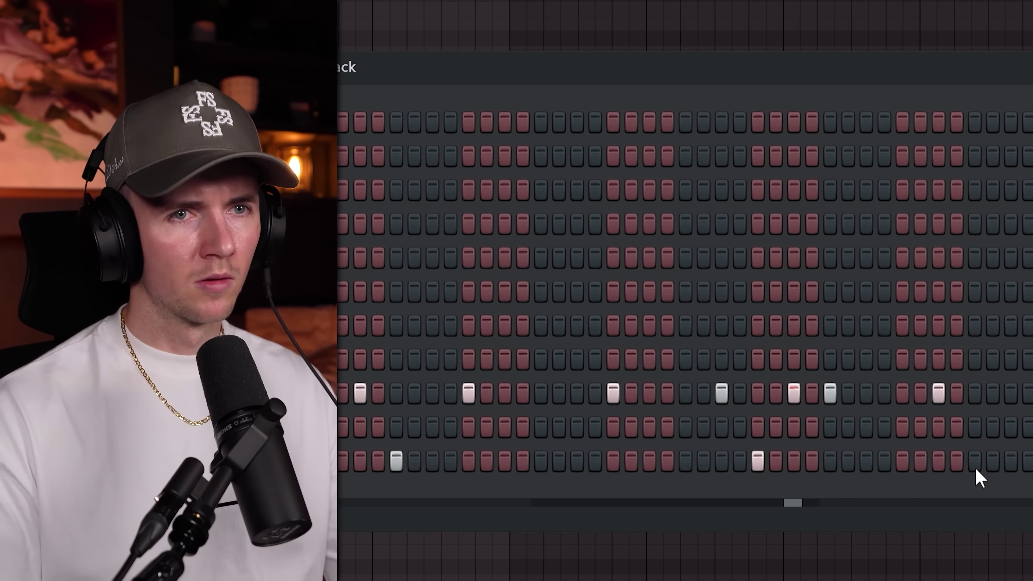
click(910, 458)
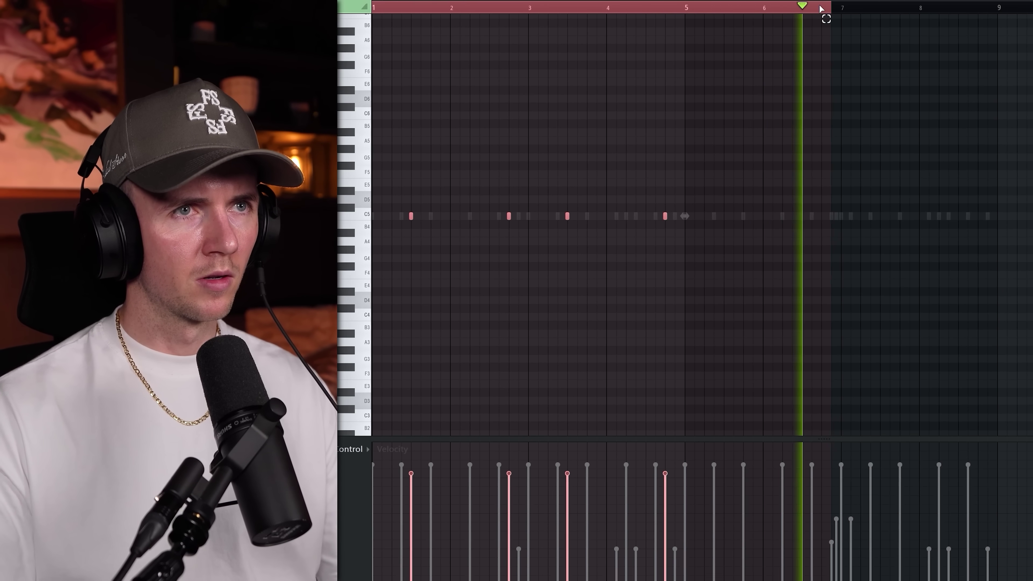
Step: Duplicate the bars 1–4 drum notes into bars 5–8
drag(743, 13, 691, 22)
key(ctrl+b)
key(ctrl+a)
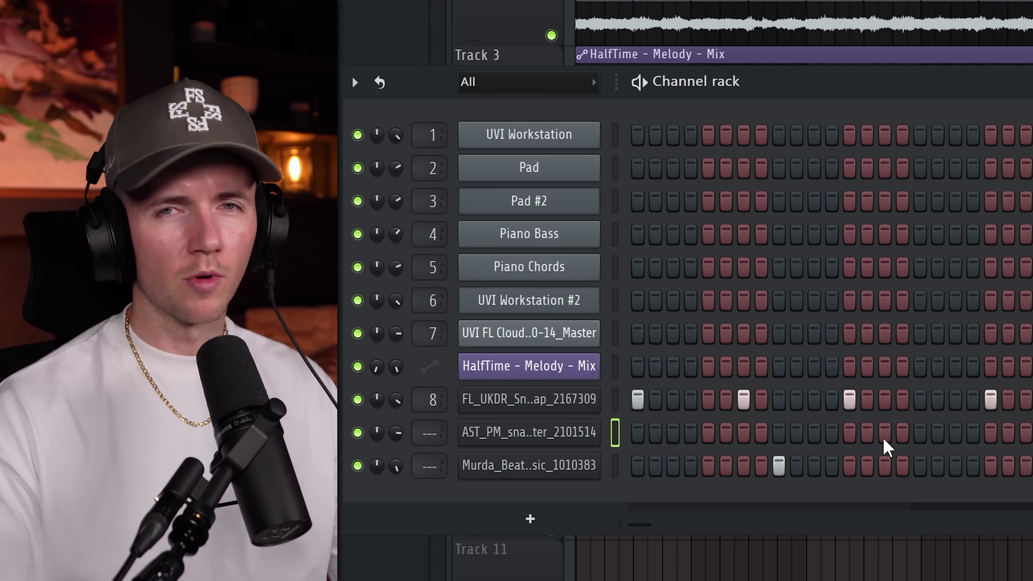
Step: Add two hits for the second new snare from step 11, then select bars 5–9
click(814, 432)
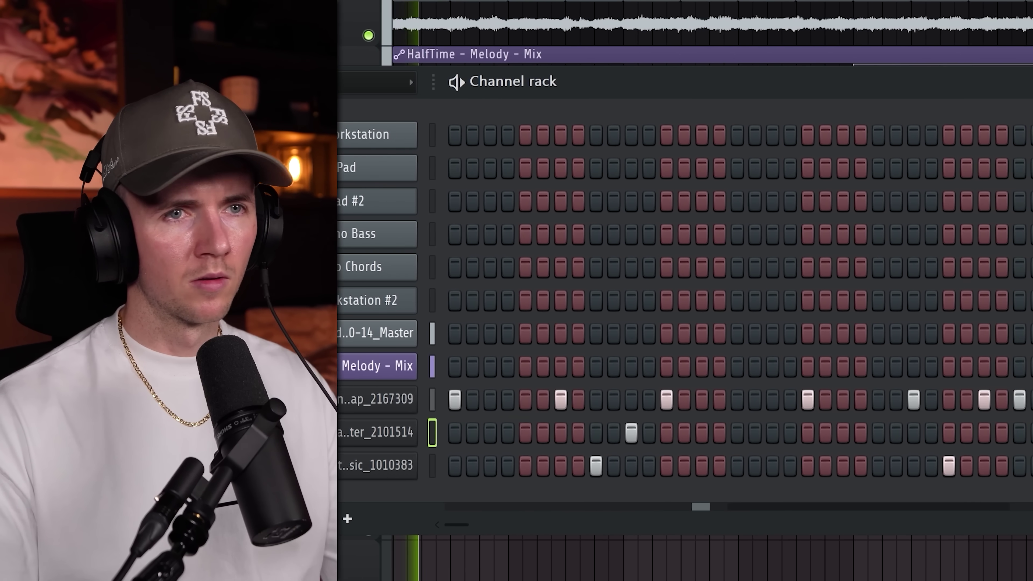
click(985, 432)
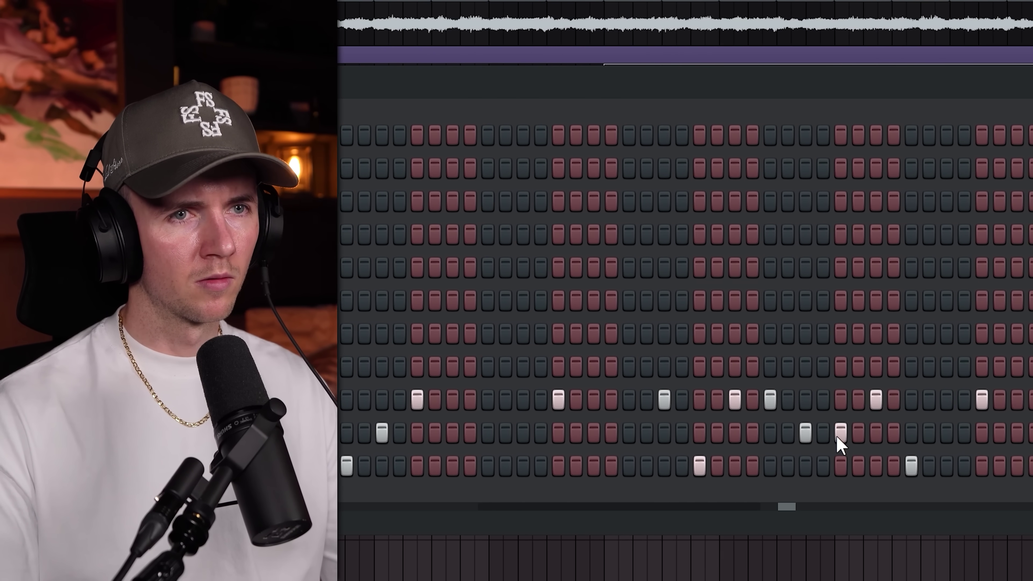
scroll(833, 444, right, 3)
scroll(923, 450, right, 3)
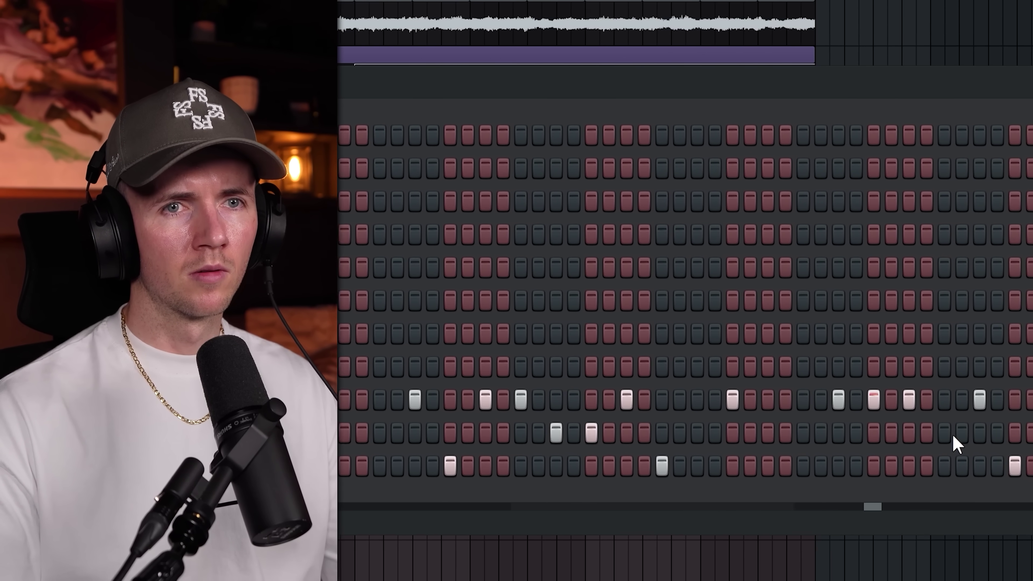
scroll(951, 444, right, 12)
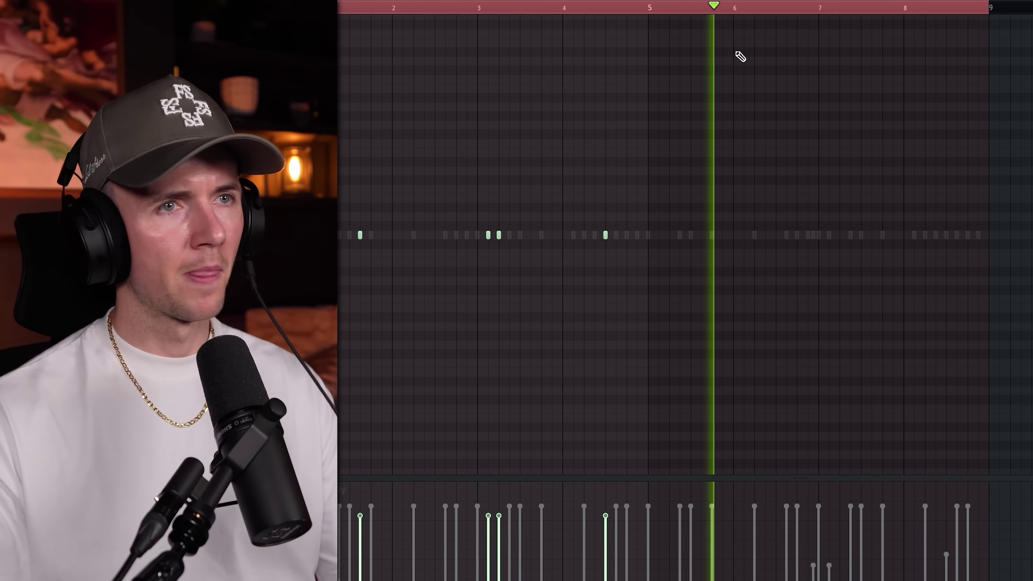
drag(737, 51, 621, 20)
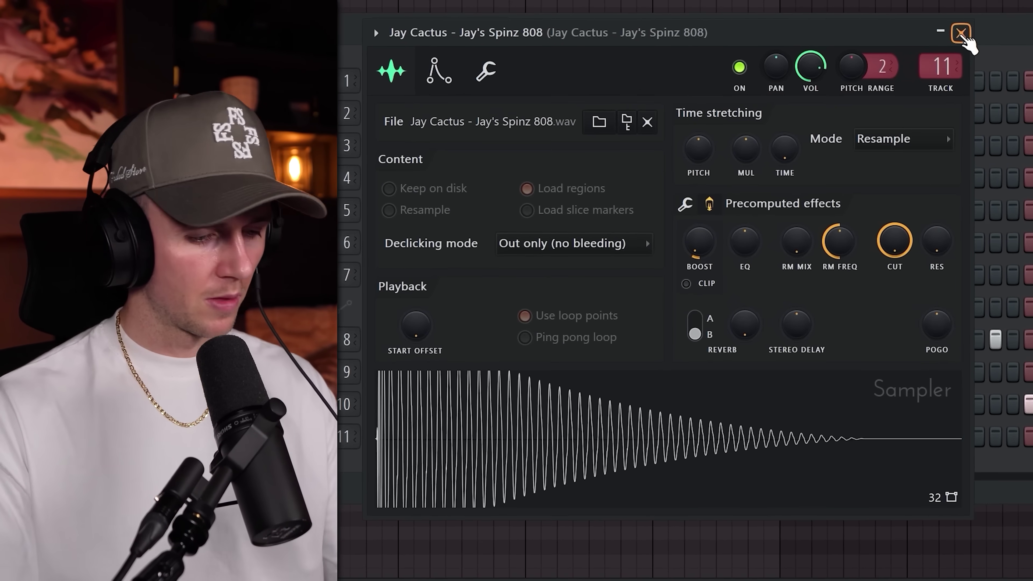
Step: Draw six 808 notes on D#5 with one note a row higher, after closing the Sampler
click(744, 166)
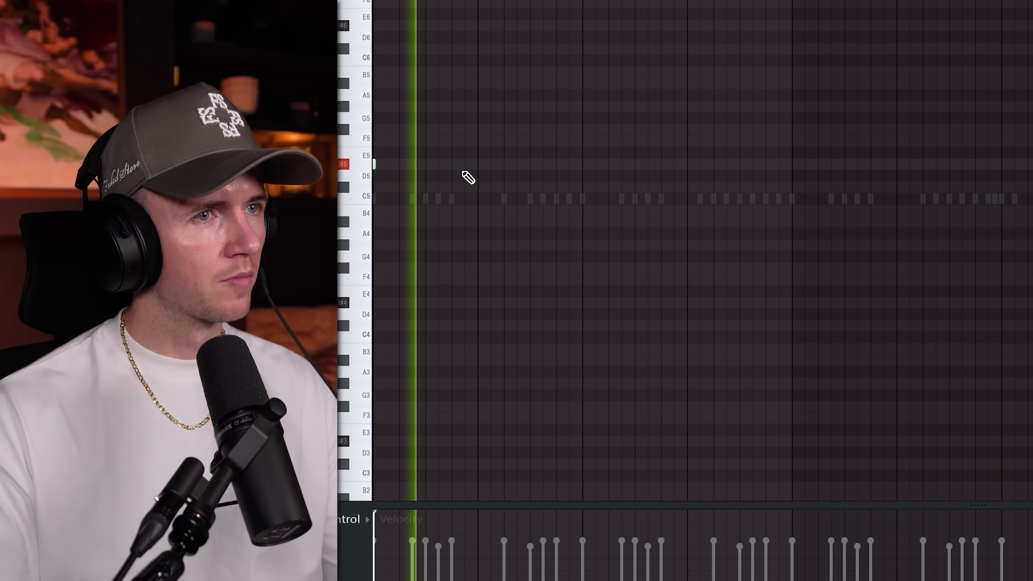
click(568, 164)
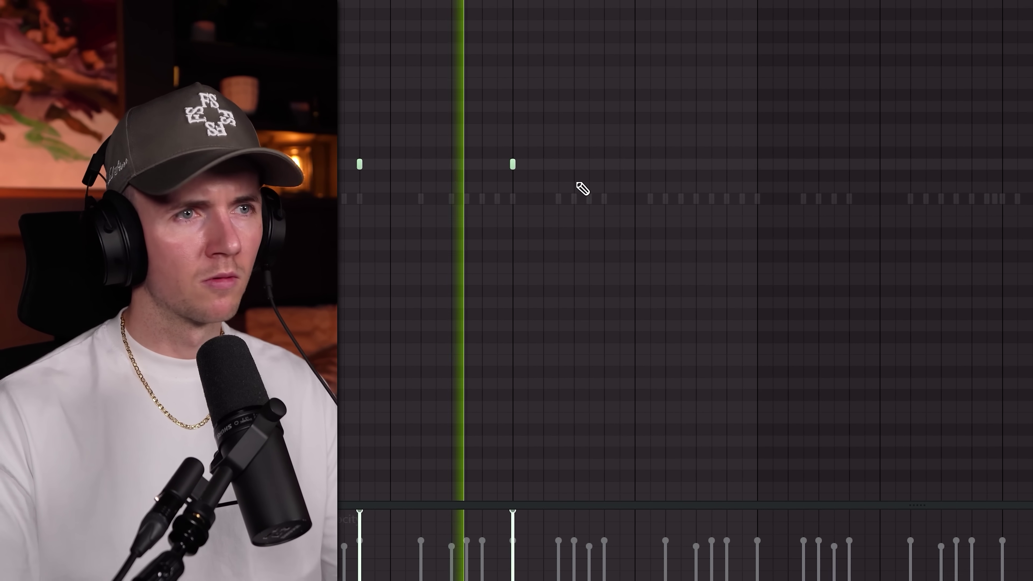
click(545, 164)
click(558, 164)
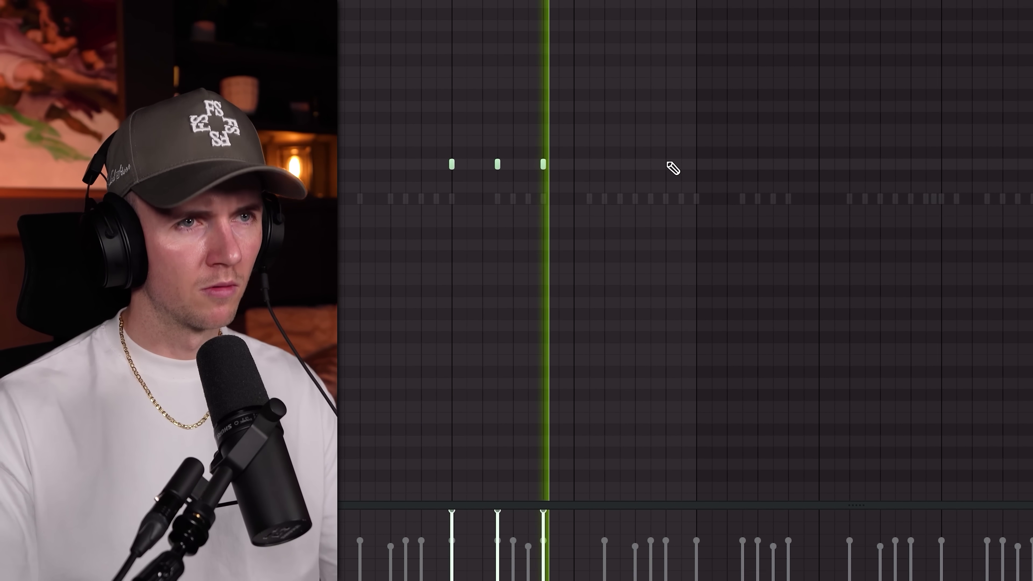
click(618, 143)
click(646, 164)
click(718, 164)
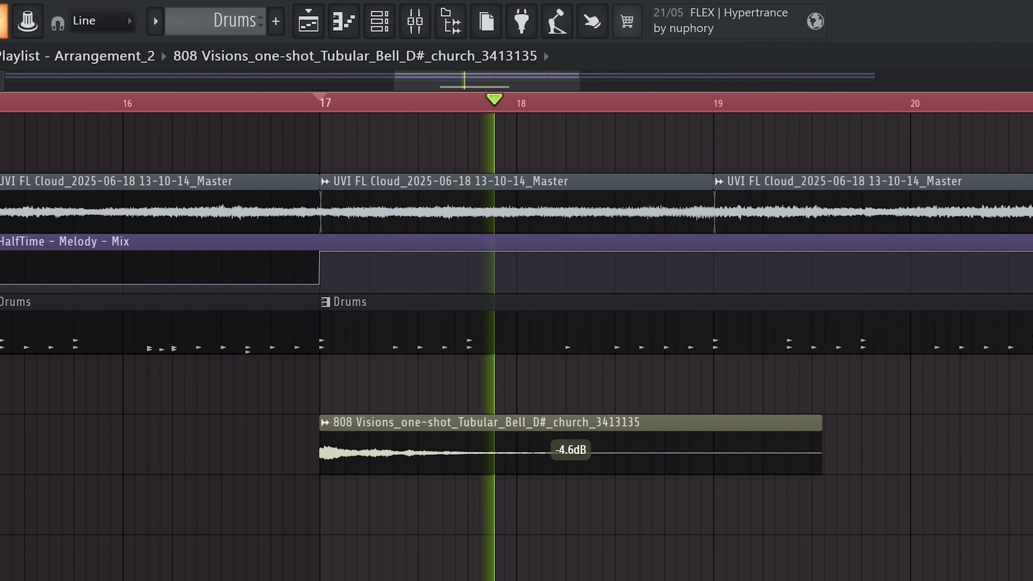
Step: Duplicate the Tubular Bell clip on Track 6 to bar 25
scroll(517, 285, down, 5)
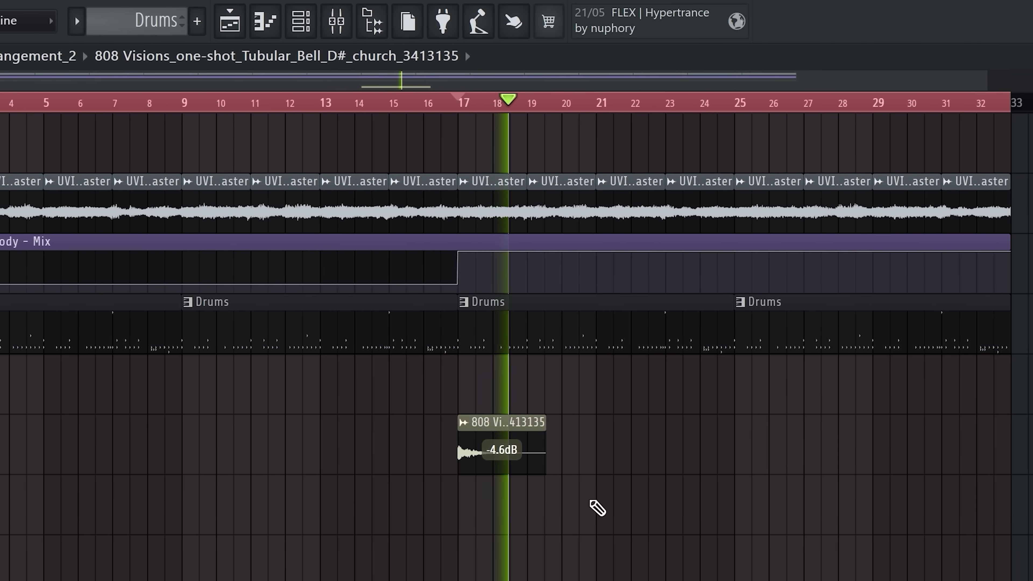
drag(532, 424, 810, 423)
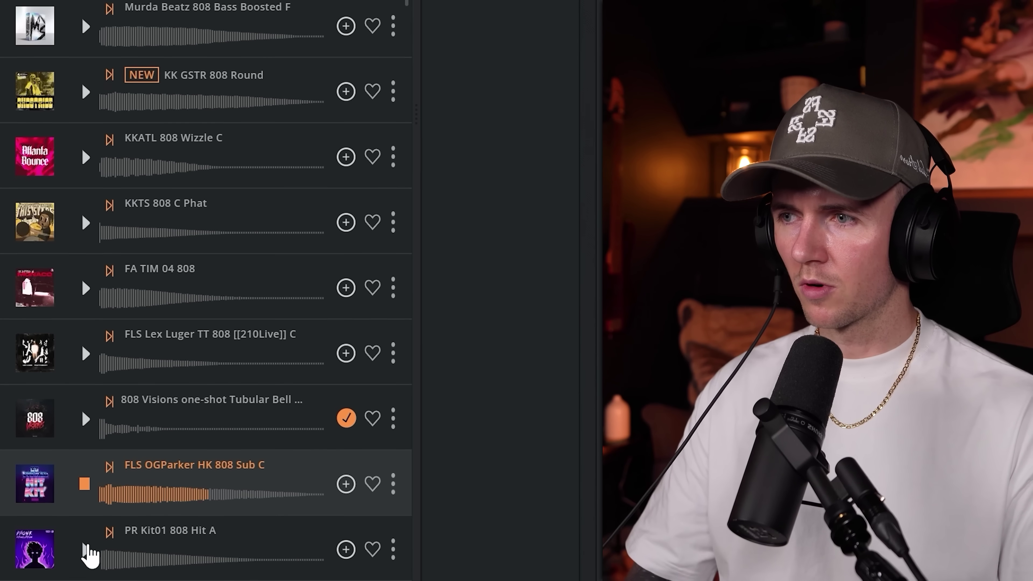
Step: Preview the PR Kit01, KK Jersey, FA TIM 03 and Lex Luger 808s, then pick 808 Visions one-shot
click(83, 545)
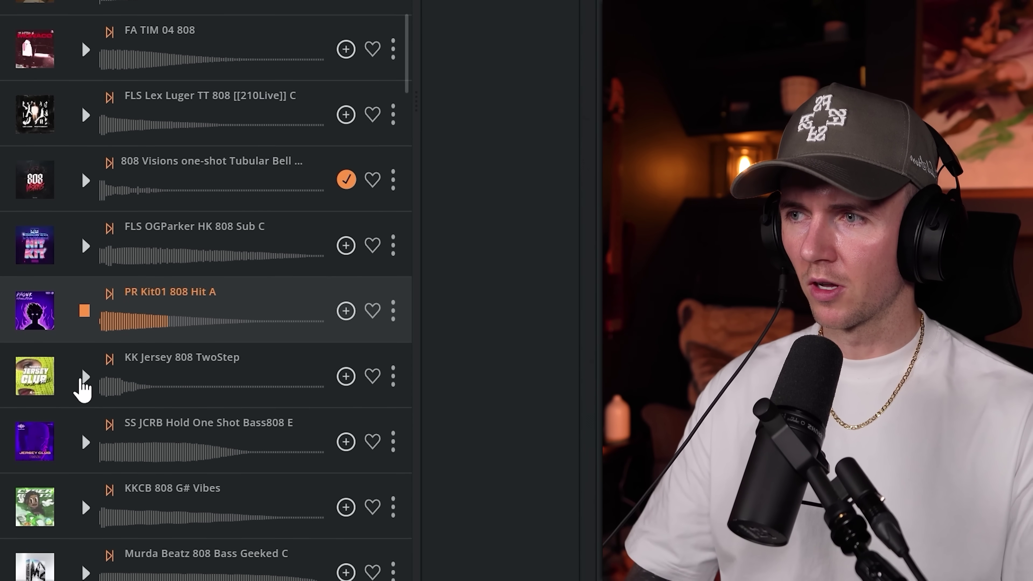
click(85, 392)
scroll(85, 488, down, 5)
click(86, 526)
scroll(84, 378, down, 3)
click(84, 377)
scroll(83, 419, down, 1)
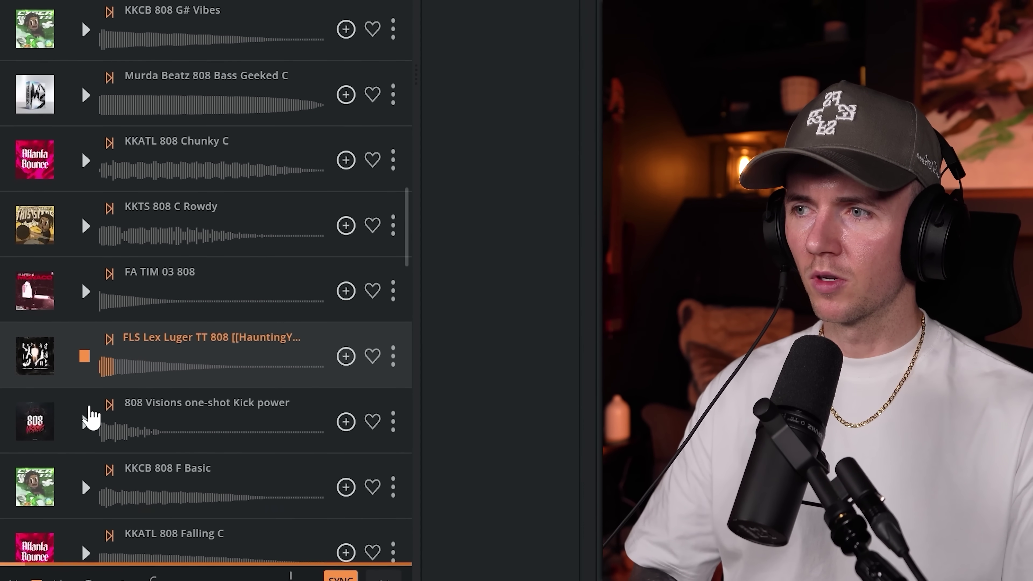
click(85, 403)
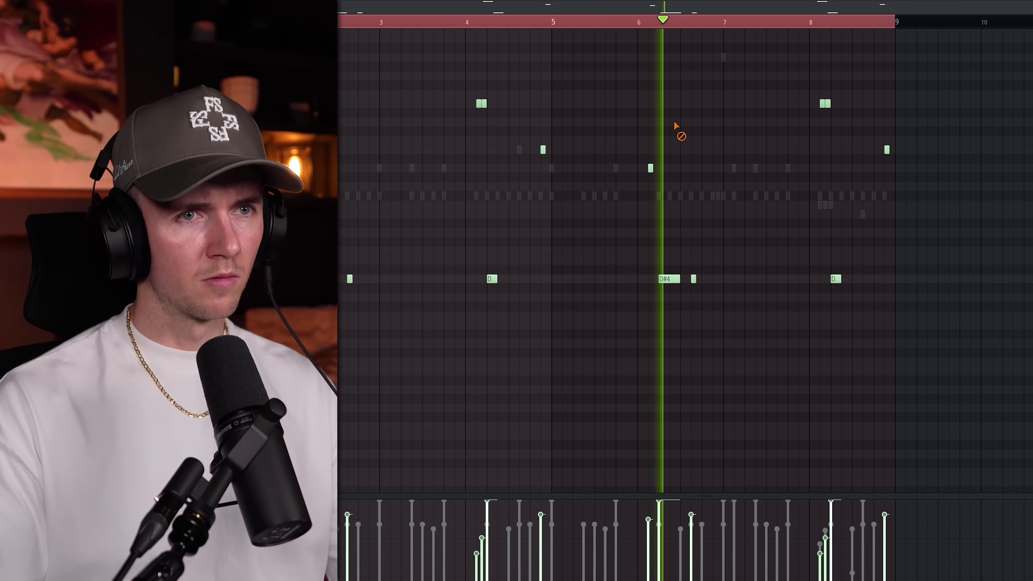
scroll(724, 155, down, 3)
scroll(723, 155, up, 5)
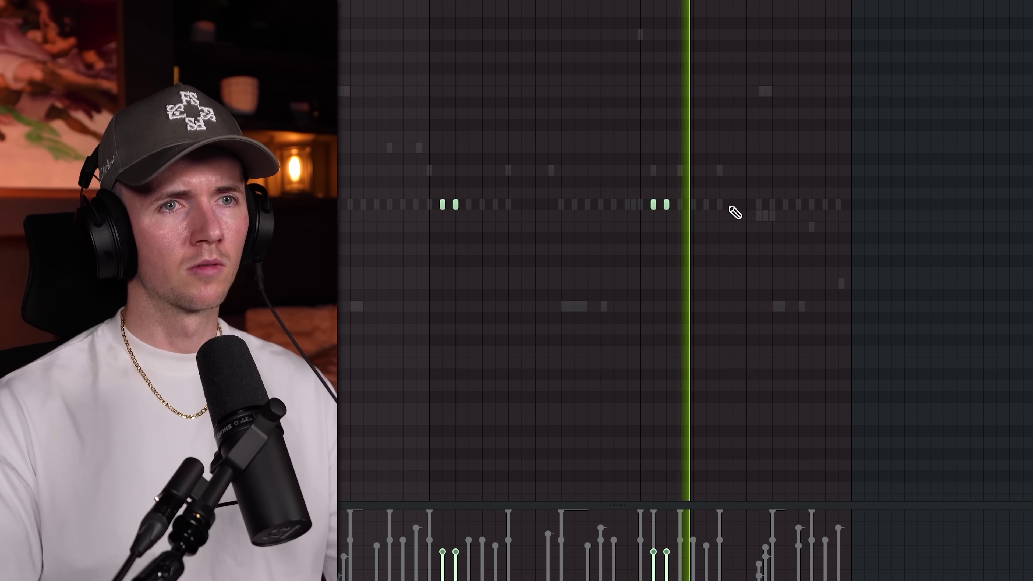
Step: Add a drum-pattern note and place a quieter Coil Hi Hat Roll clip on Track 7
click(728, 205)
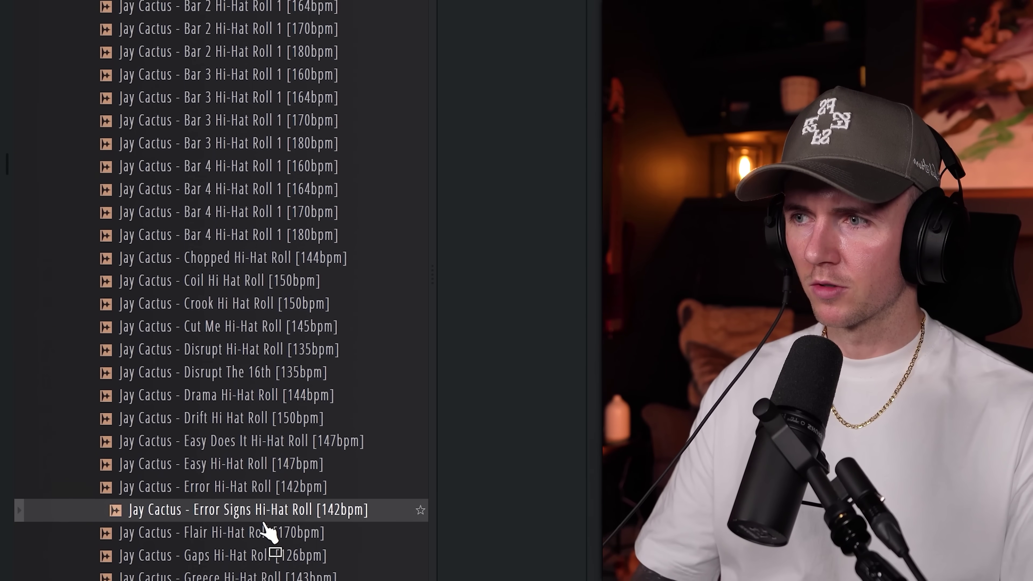
scroll(254, 273, down, 2)
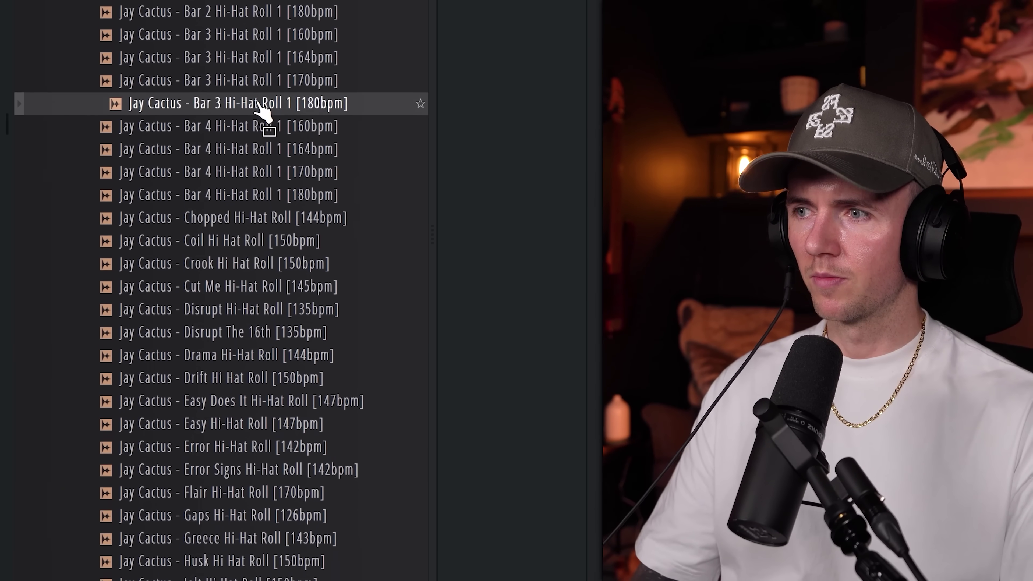
click(290, 236)
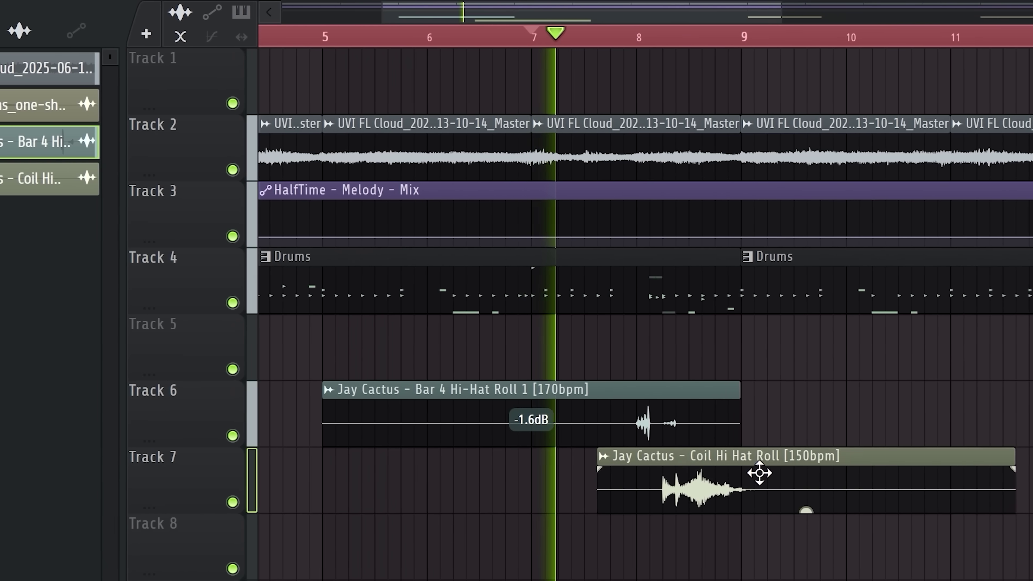
drag(756, 473, 694, 468)
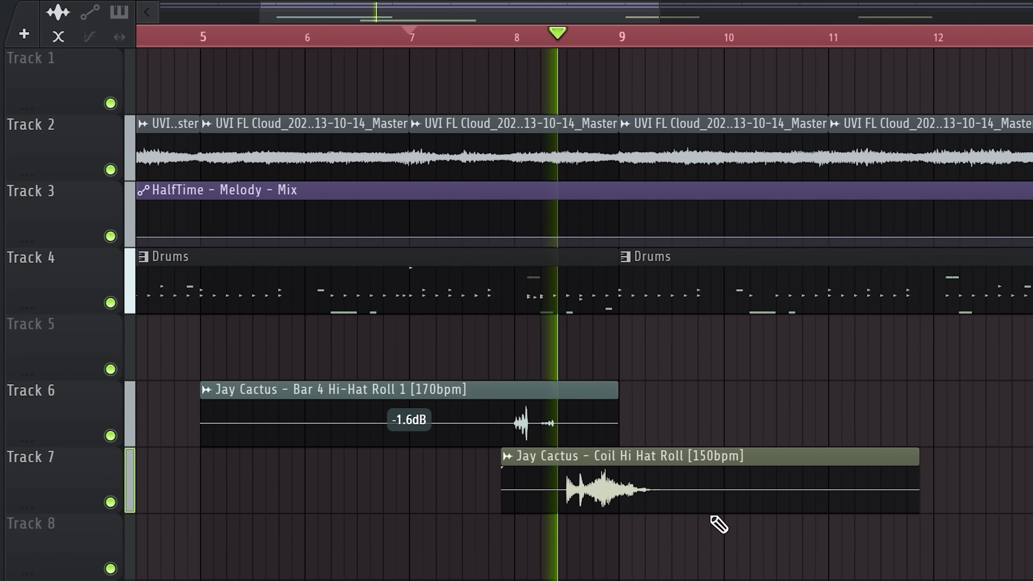
drag(739, 510, 739, 533)
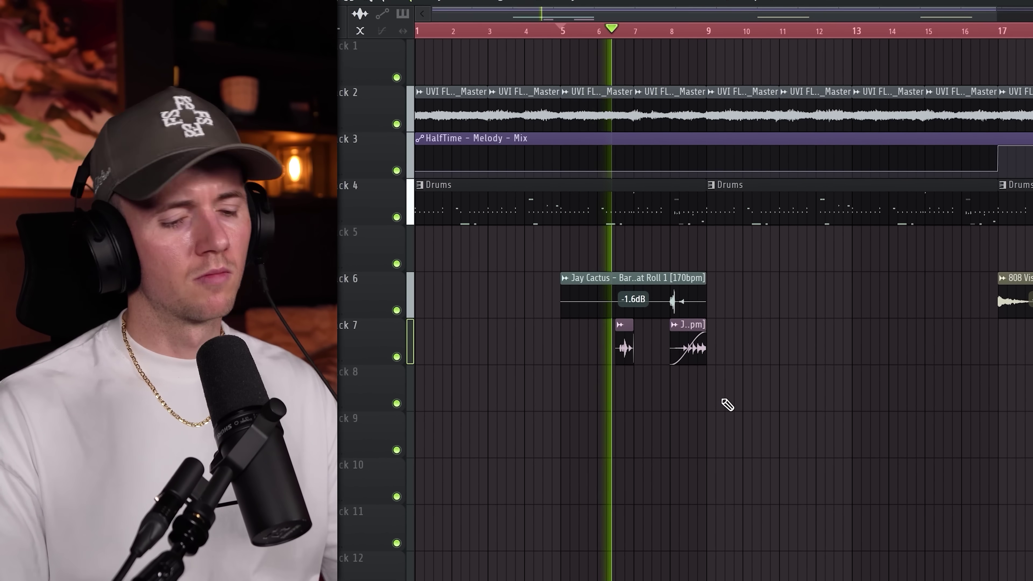
double_click(685, 332)
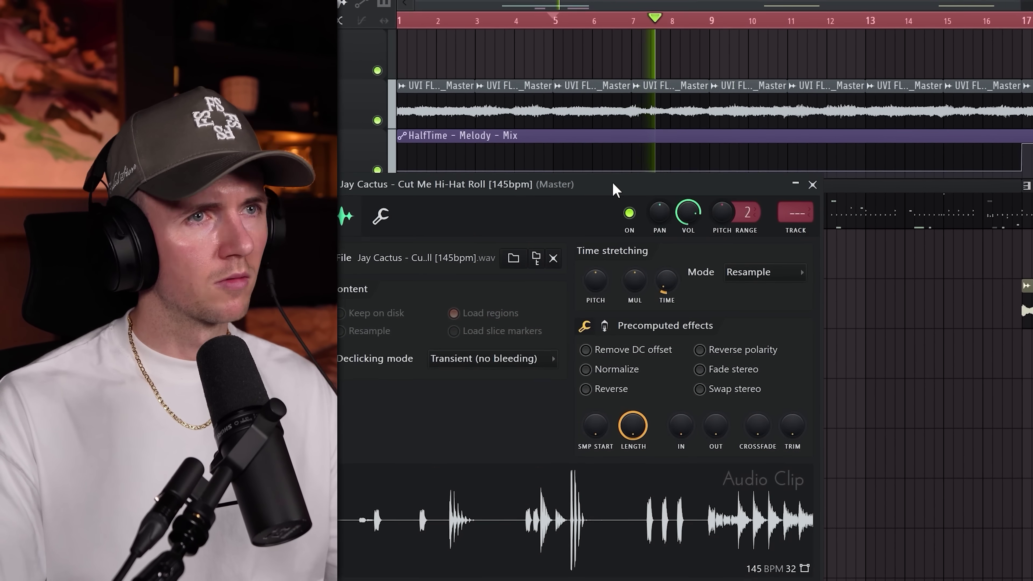
key(Escape)
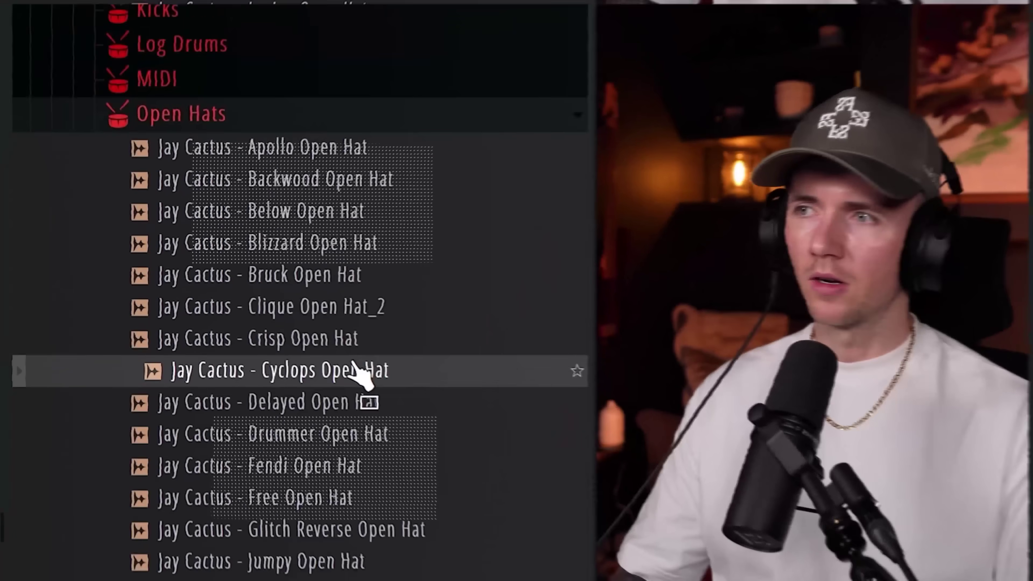
Step: Load the Blizzard Open Hat into the Channel rack and program one hit for it
drag(360, 364, 358, 331)
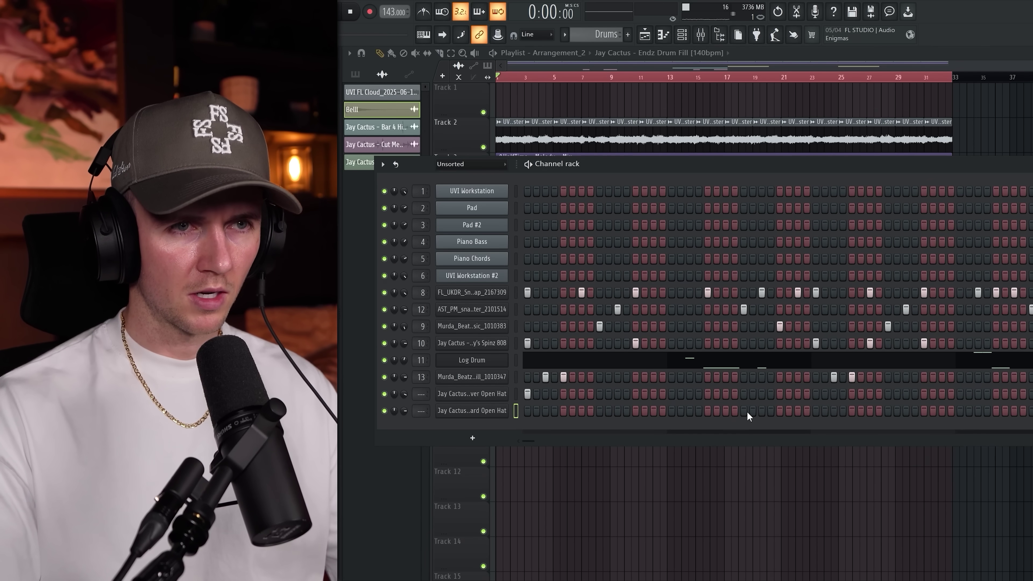
click(744, 411)
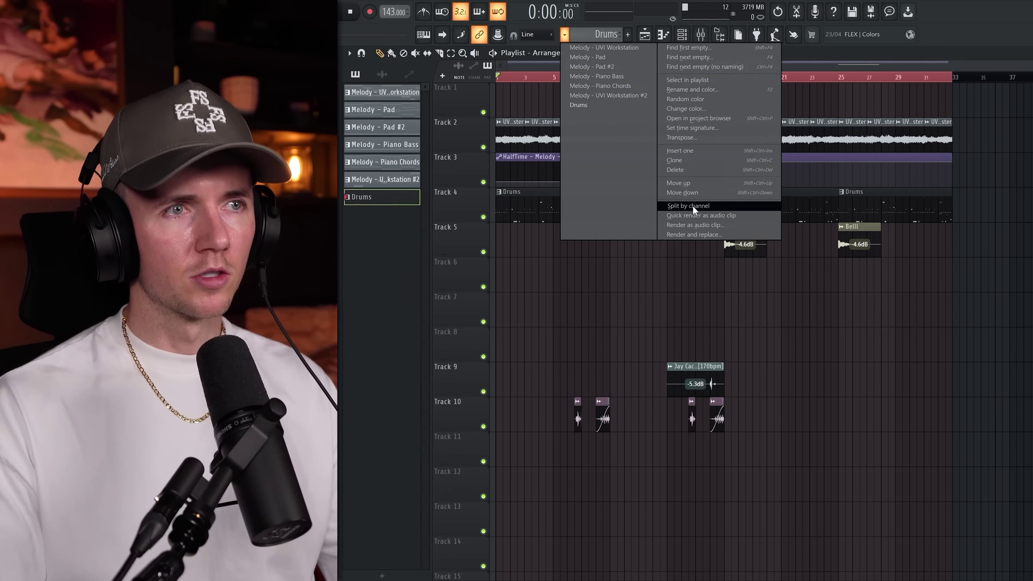
Step: Split the drum pattern by channel, place it in the playlist, and repeat bars 1–17 into 17–33
click(691, 203)
drag(394, 203, 545, 262)
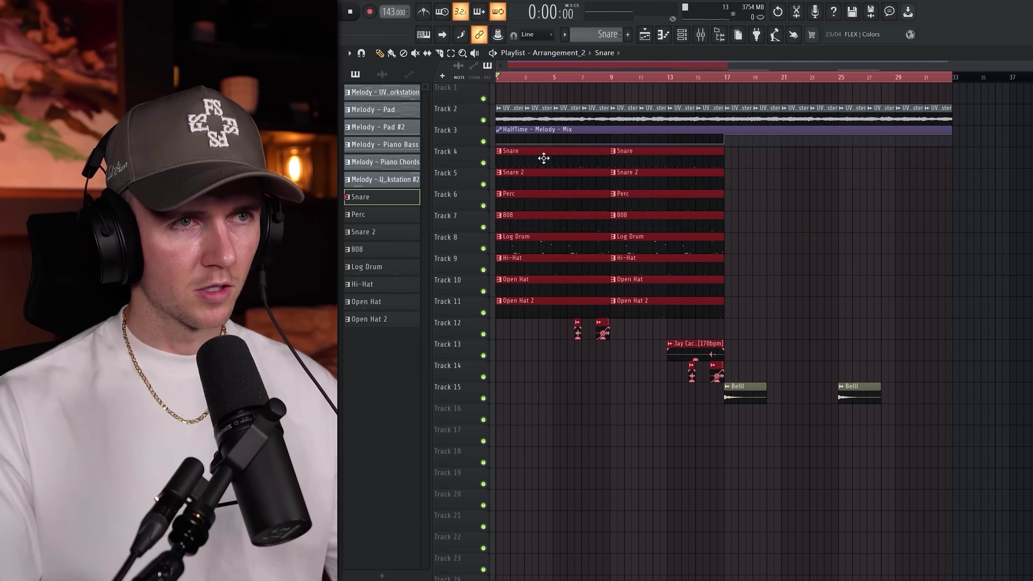
key(ctrl+b)
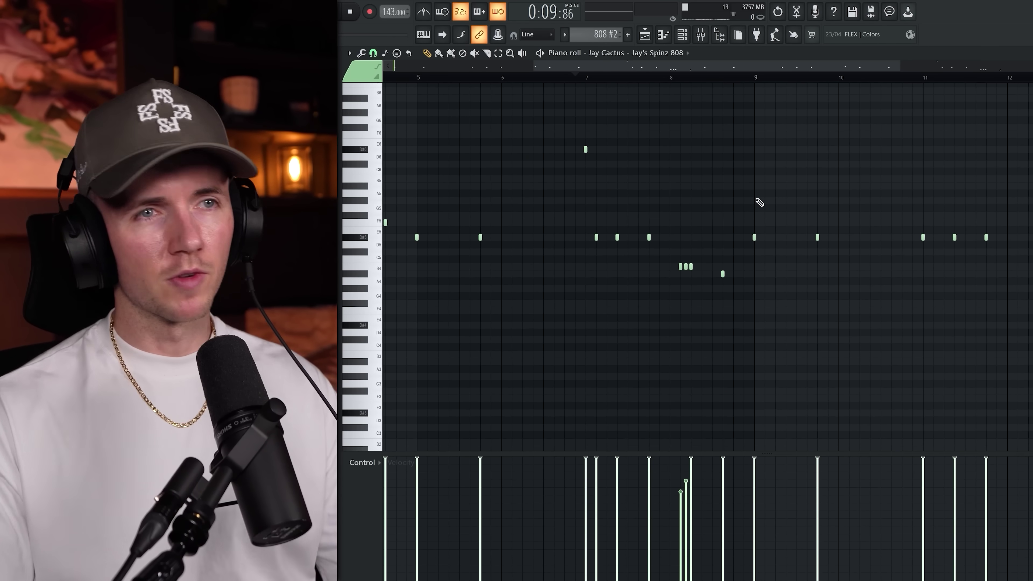
Step: Raise the bar 9 808 note from D#5 to D#6 and add another 808 note nearby
click(754, 237)
key(ctrl+Up)
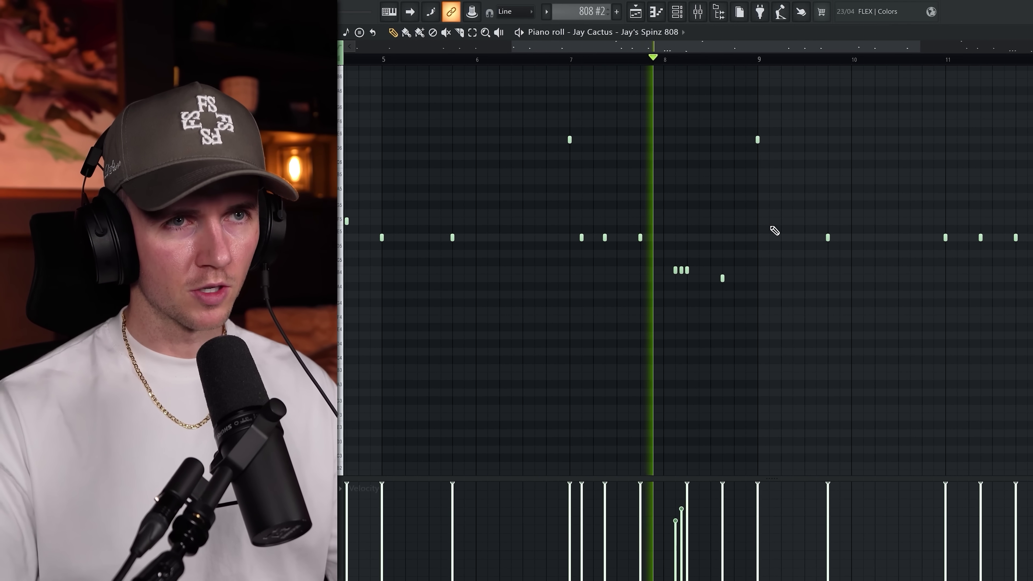
scroll(771, 154, up, 2)
click(793, 172)
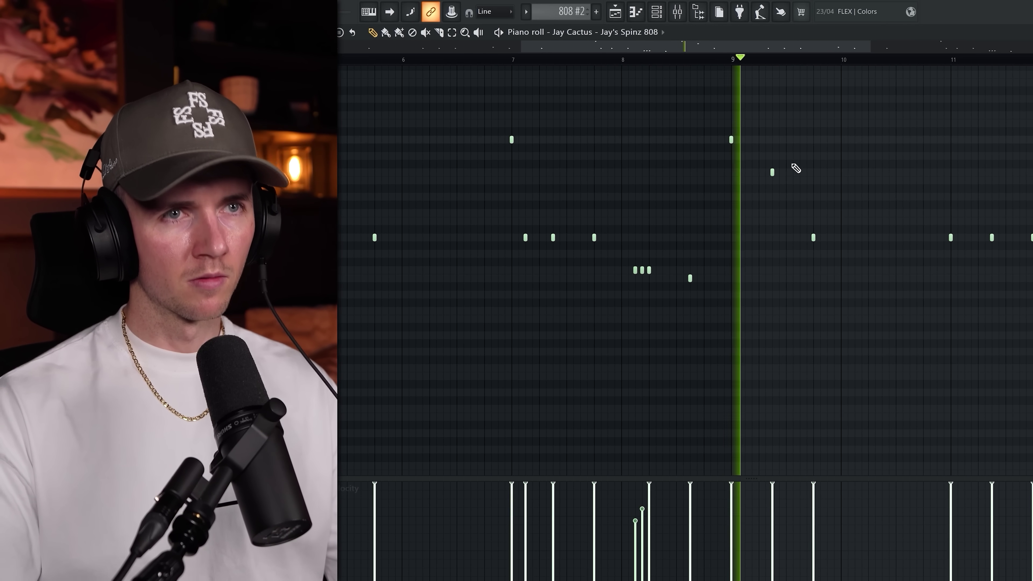
scroll(817, 212, down, 4)
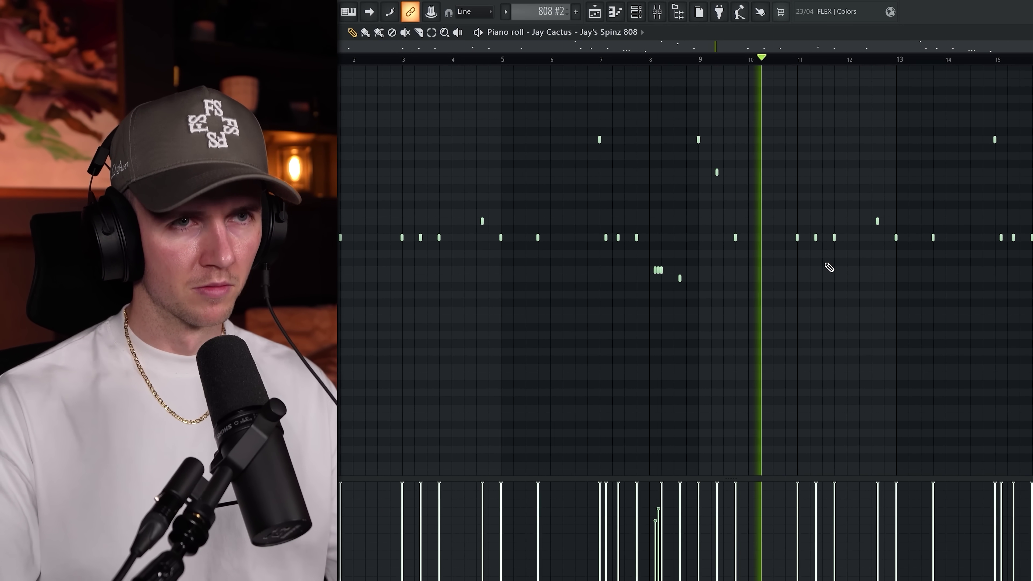
scroll(870, 293, up, 3)
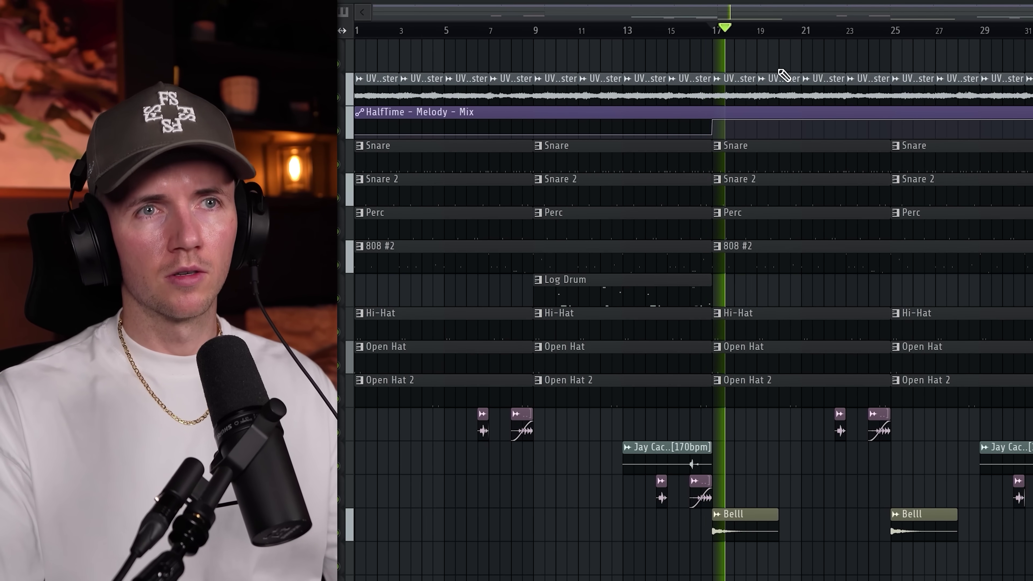
Step: Slice the drum clips around bars 16–19, undo a stray cut, and shift one drum clip
click(692, 30)
scroll(691, 33, up, 2)
drag(768, 135, 774, 409)
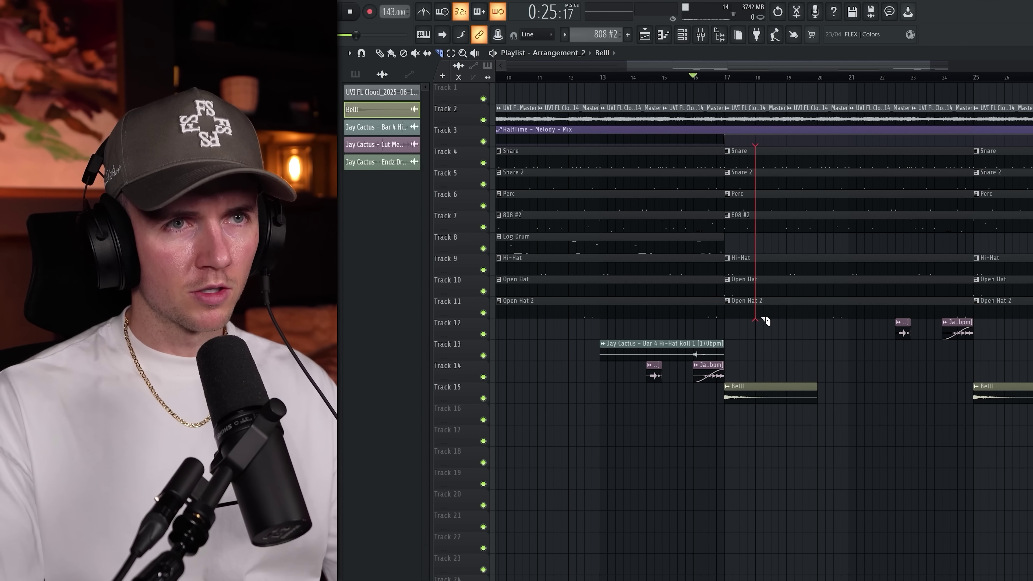
drag(768, 321, 768, 323)
key(F7)
key(space)
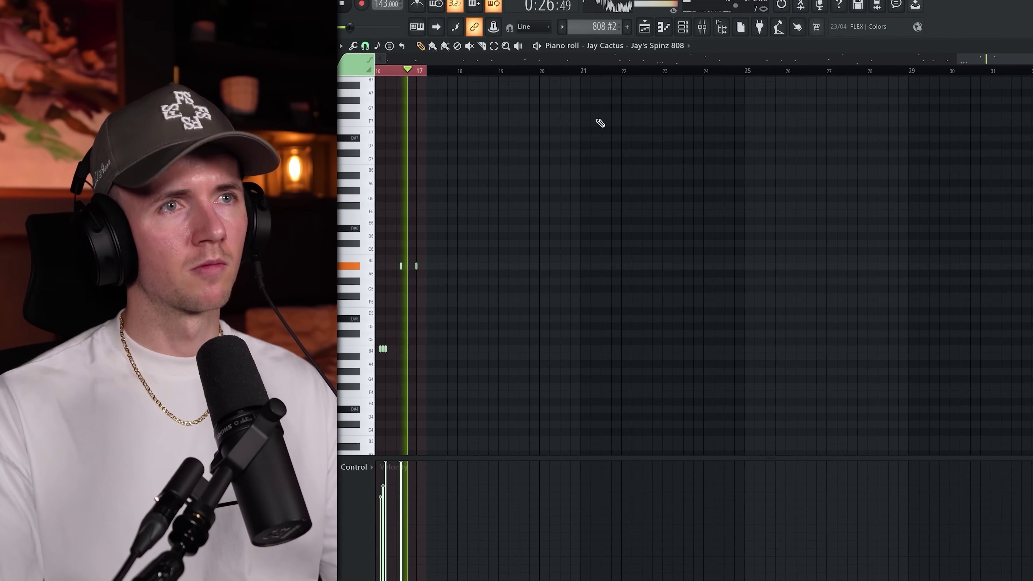
key(F5)
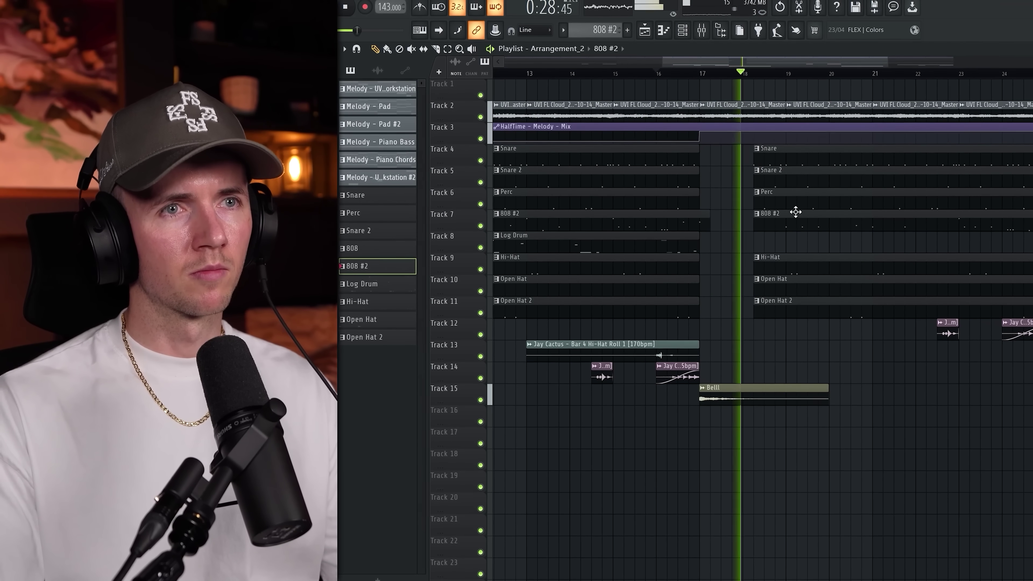
drag(799, 213, 791, 307)
key(ctrl+z)
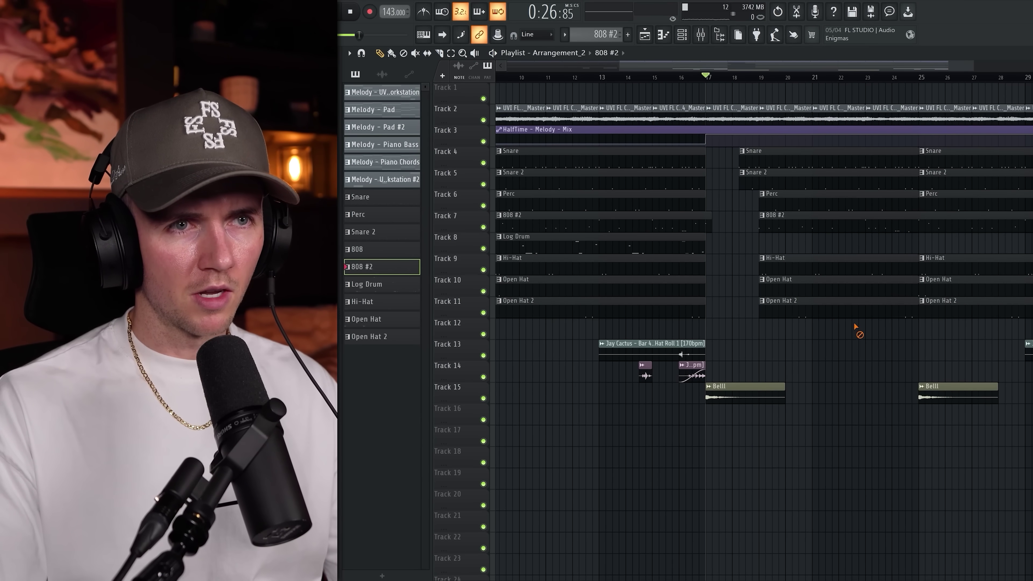
drag(854, 321, 849, 294)
Step: Extend the Track 2 and 3 clips past bar 33 and move the right Snare clip to bar 33
key(ctrl+a)
drag(984, 107, 1014, 125)
key(ctrl+b)
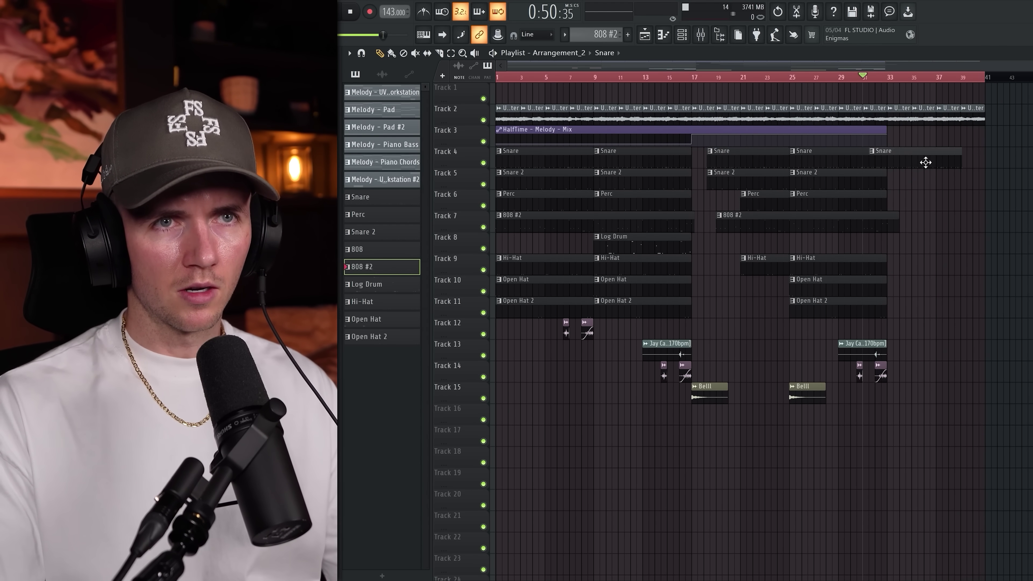
drag(925, 162, 943, 162)
click(891, 78)
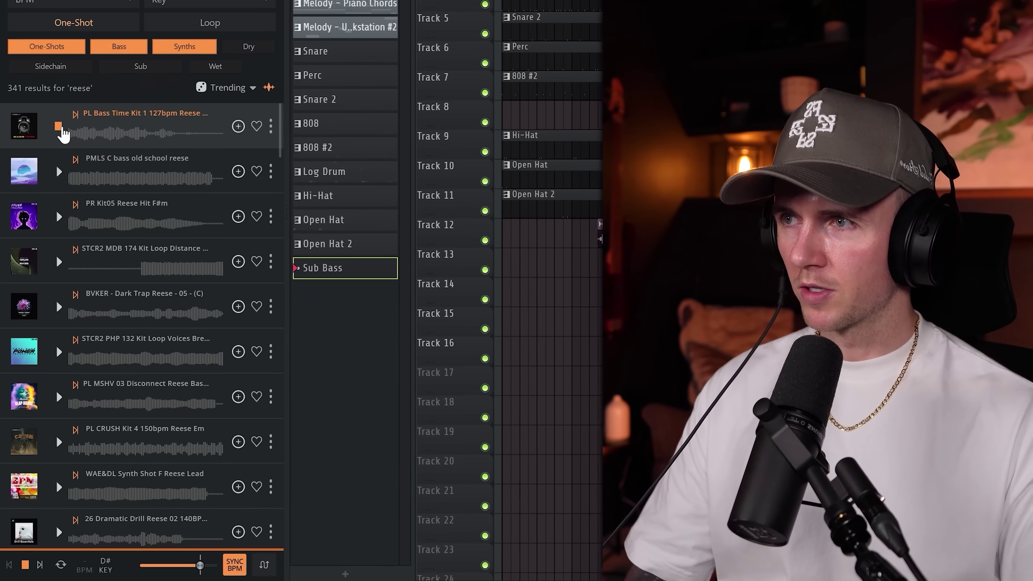
Step: Preview the 26 Dramatic Drill Reese 02 sample for the Sub Bass
scroll(59, 356, down, 4)
click(59, 356)
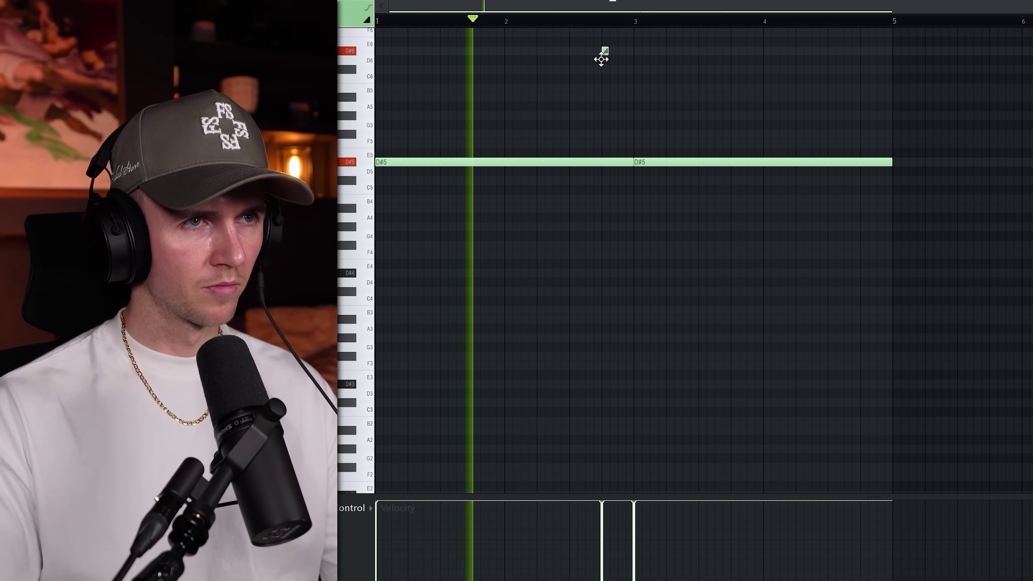
scroll(675, 120, down, 2)
scroll(663, 119, up, 2)
Step: Add a short Sub Bass accent, duplicate the notes after bar 5, and move the upper short note to bar 7
click(753, 137)
scroll(752, 114, up, 3)
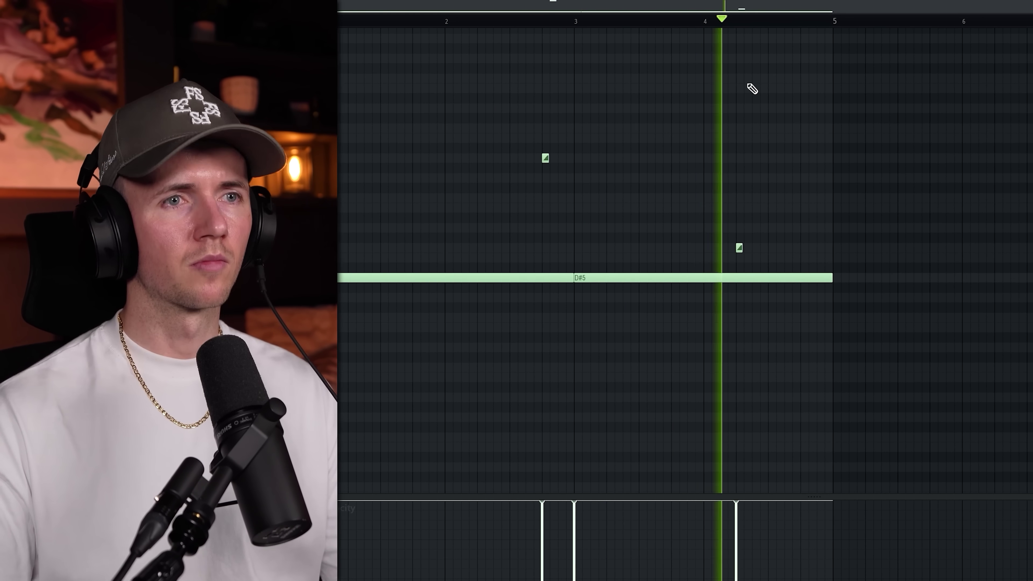
key(ctrl+a)
scroll(740, 101, down, 2)
key(ctrl+b)
key(ctrl+d)
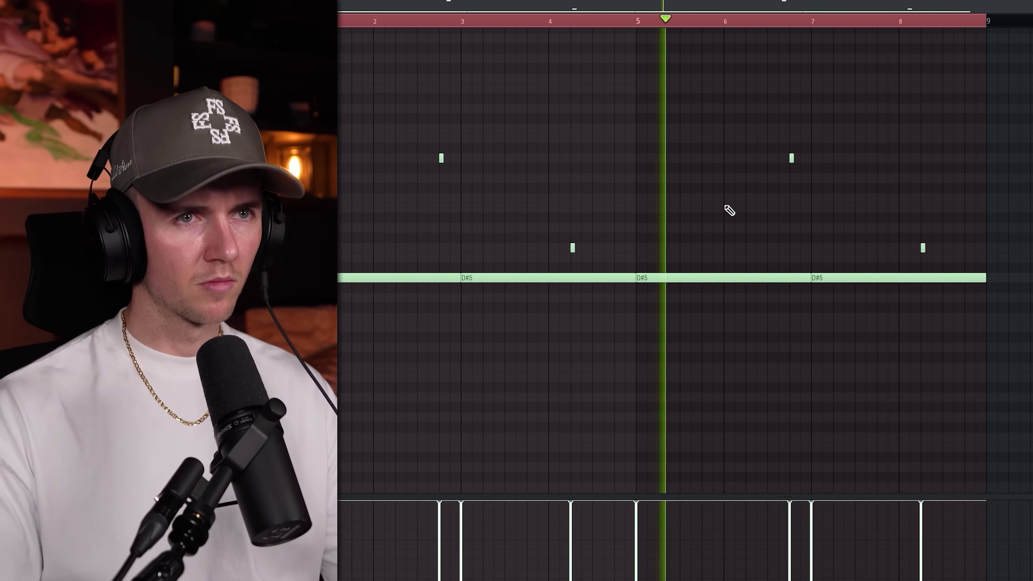
scroll(778, 207, up, 2)
drag(745, 158, 777, 162)
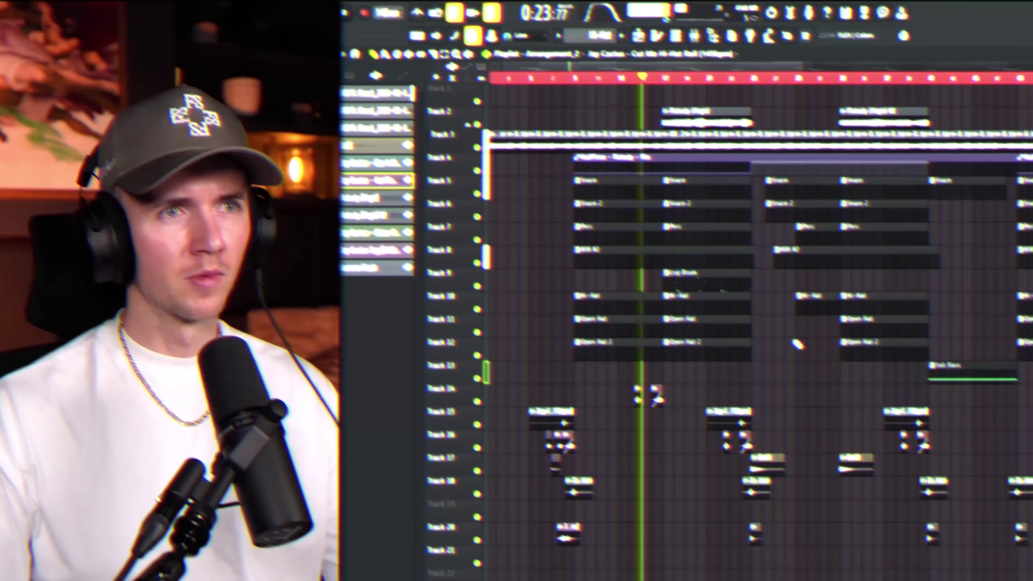
Step: Scroll up the playlist to view the extended arrangement across the top tracks
scroll(683, 317, up, 2)
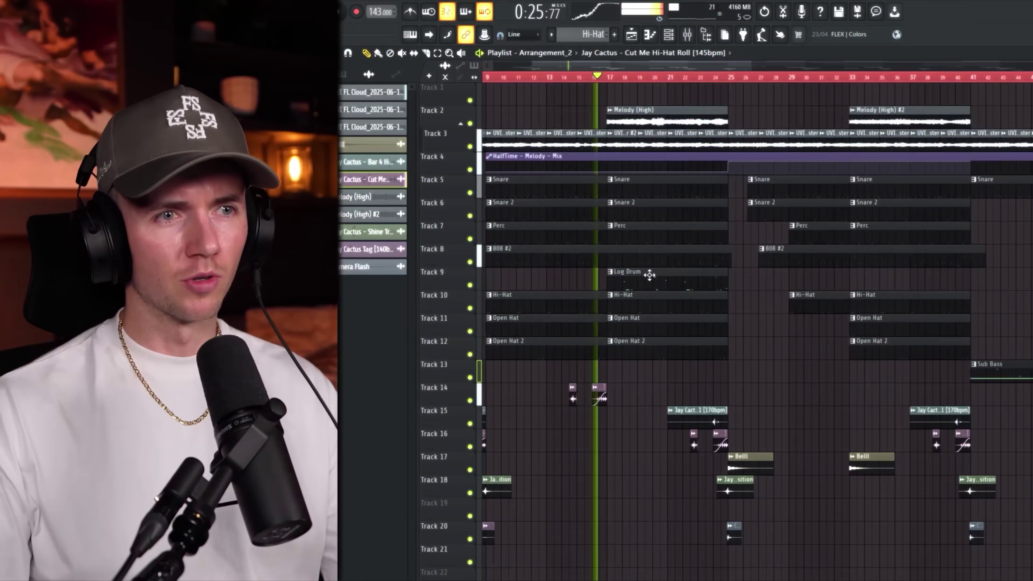